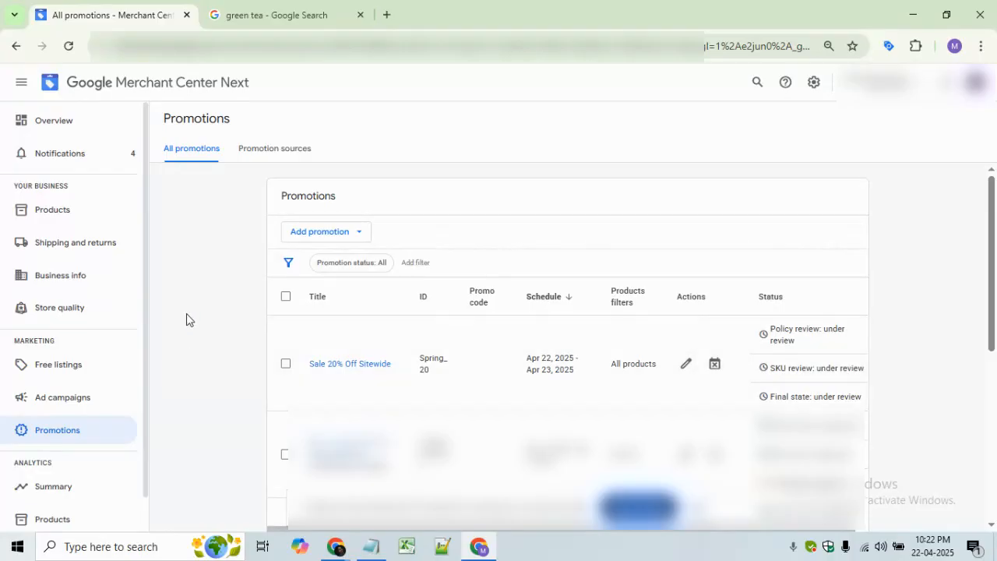
Step: Switch to the green tea Google search results and examine the sponsored product listings for promotion labels, prices and delivery notes
click(279, 21)
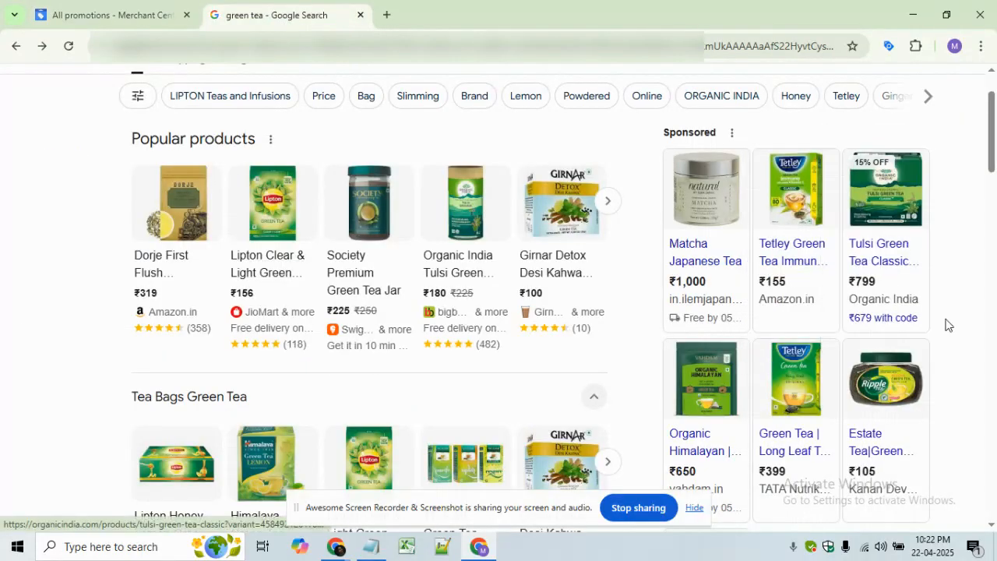
scroll(960, 323, up, 1)
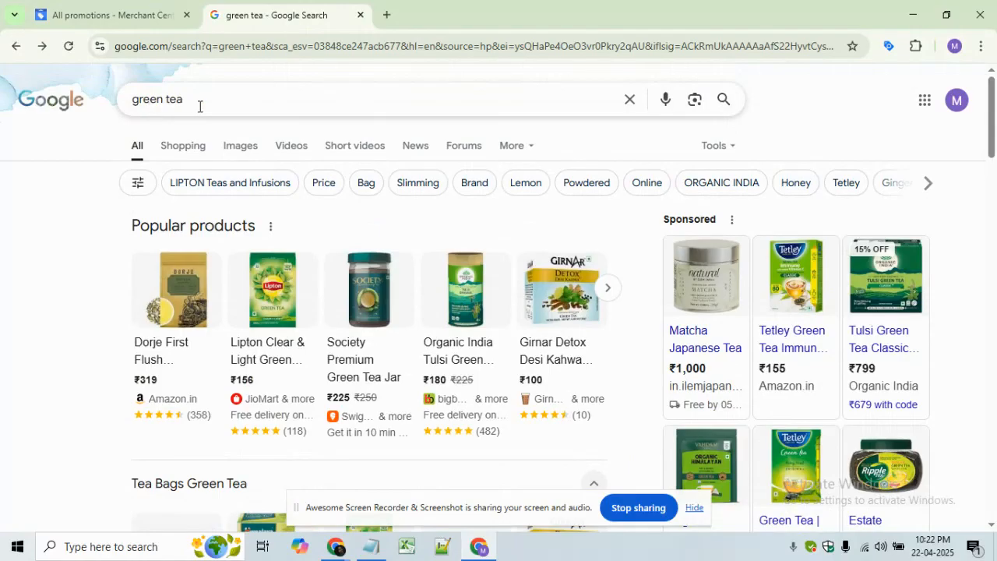
scroll(272, 351, down, 1)
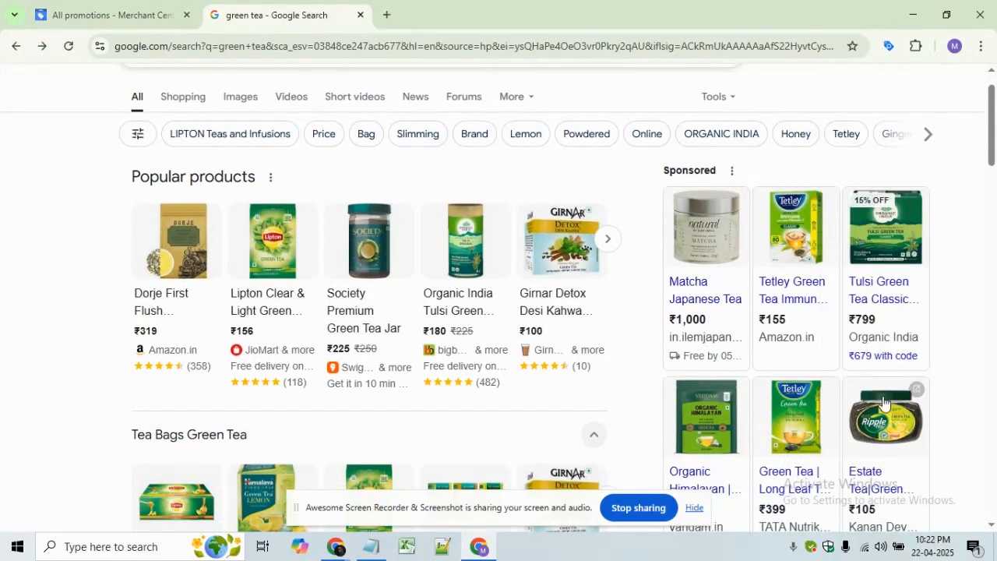
scroll(973, 301, down, 2)
scroll(826, 223, up, 1)
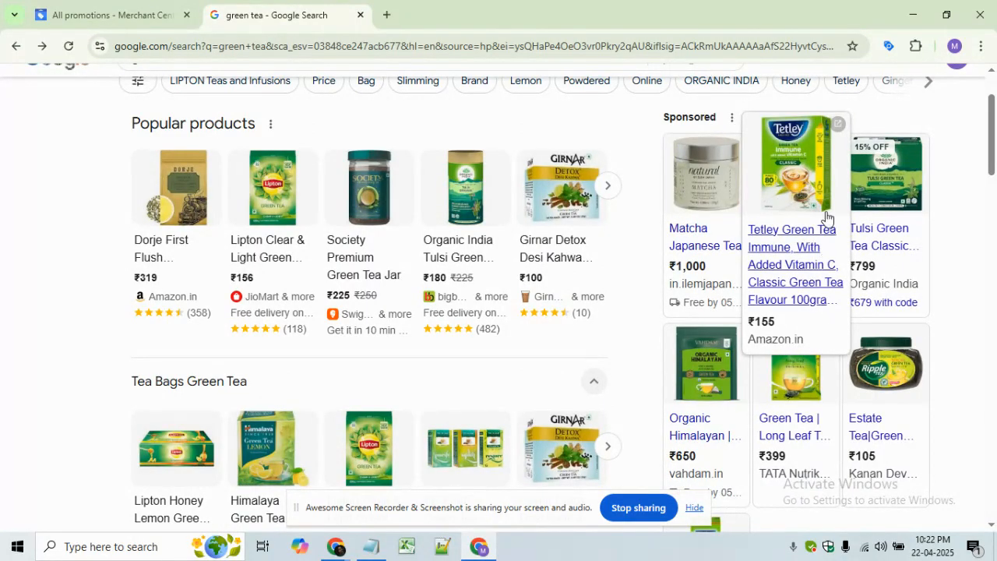
mouse_move(797, 227)
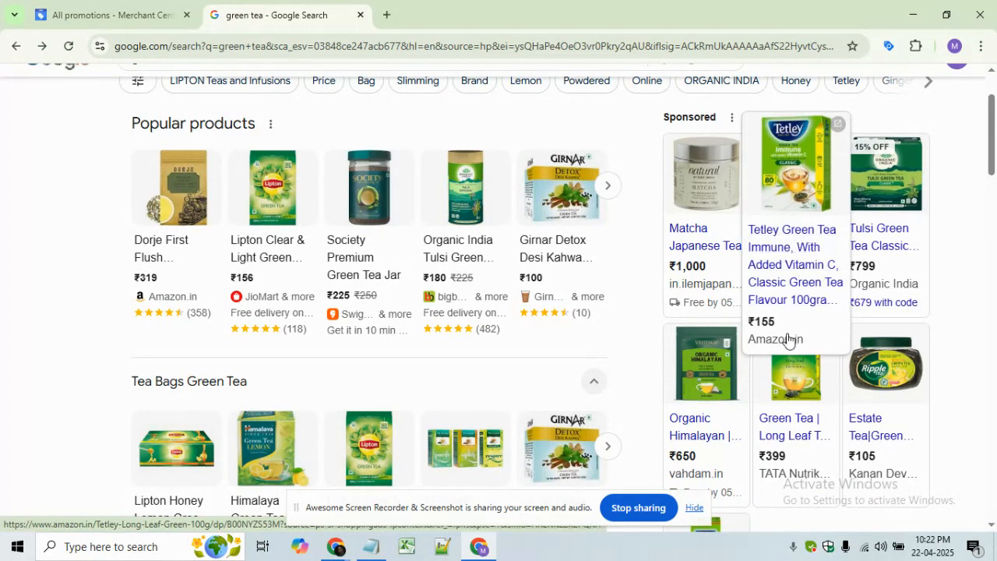
mouse_move(675, 313)
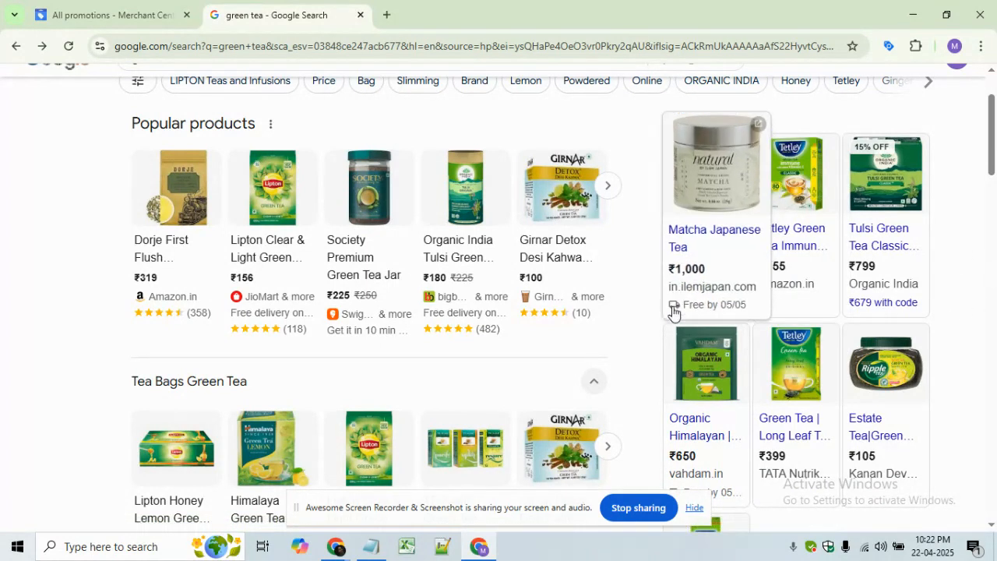
mouse_move(849, 333)
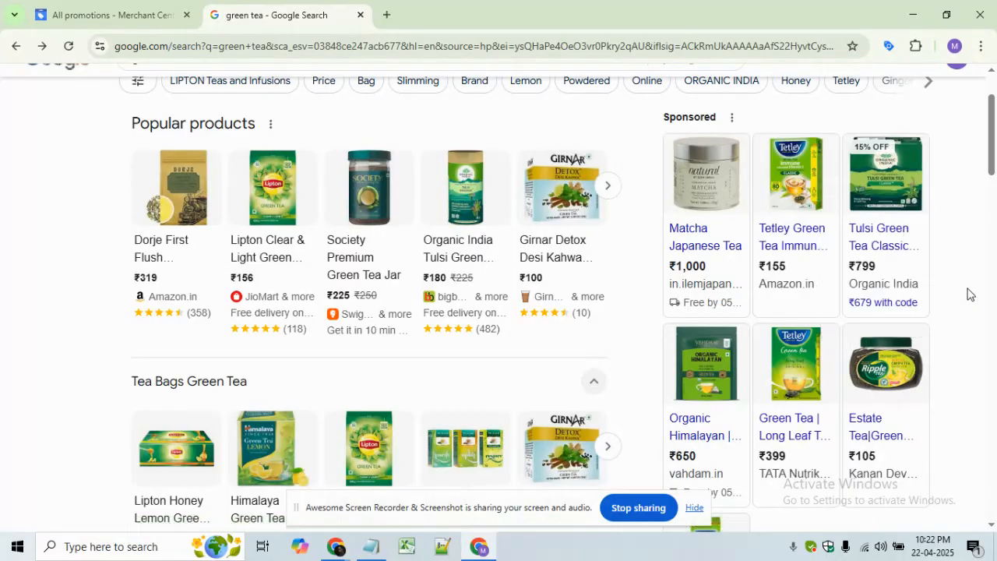
scroll(970, 317, down, 3)
scroll(850, 358, down, 1)
mouse_move(703, 427)
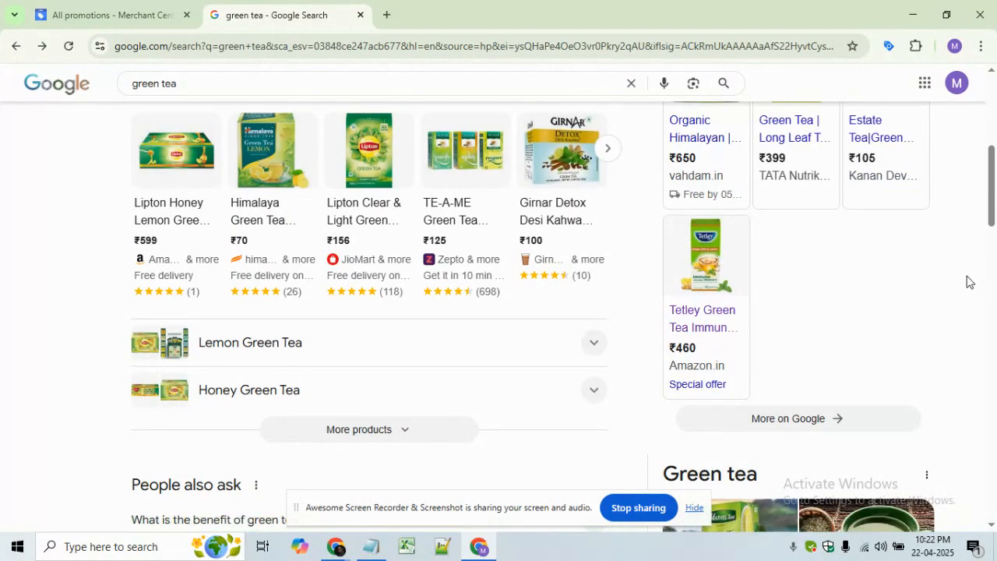
scroll(797, 283, up, 1)
mouse_move(710, 281)
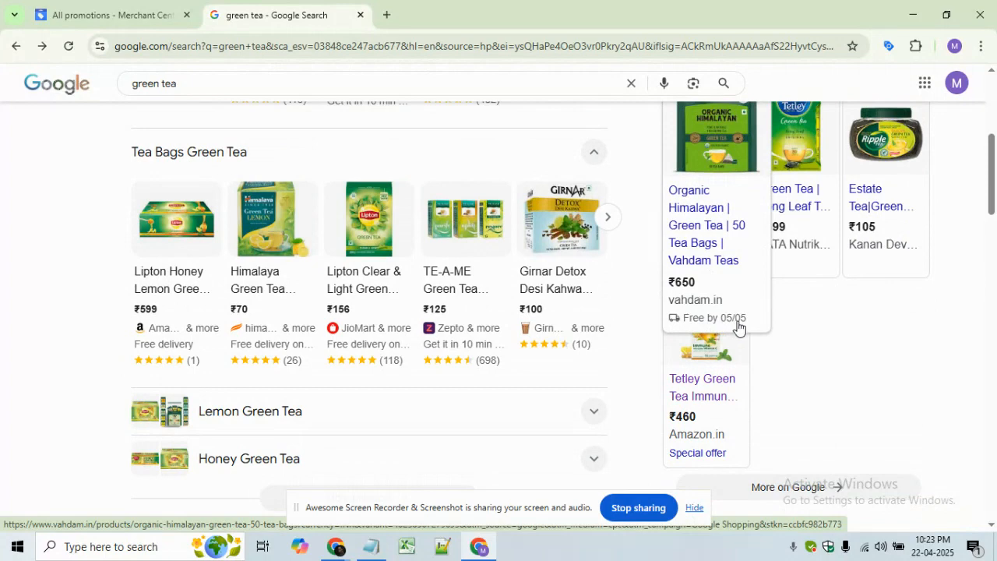
scroll(991, 266, up, 4)
mouse_move(890, 377)
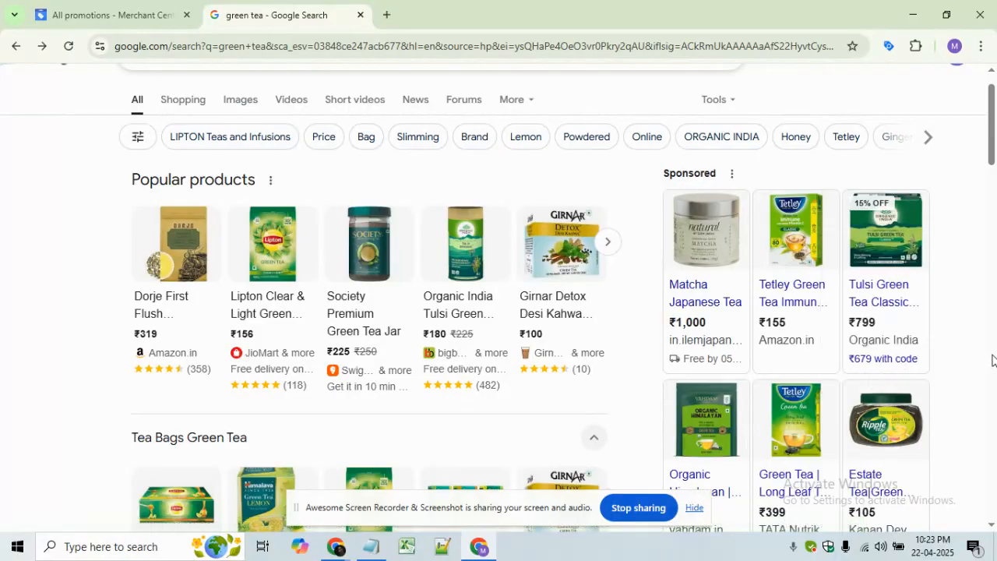
Step: Open the special offer on the Tetley Green Tea Immune ad from Amazon.in and continue to the seller's site
scroll(966, 332, down, 4)
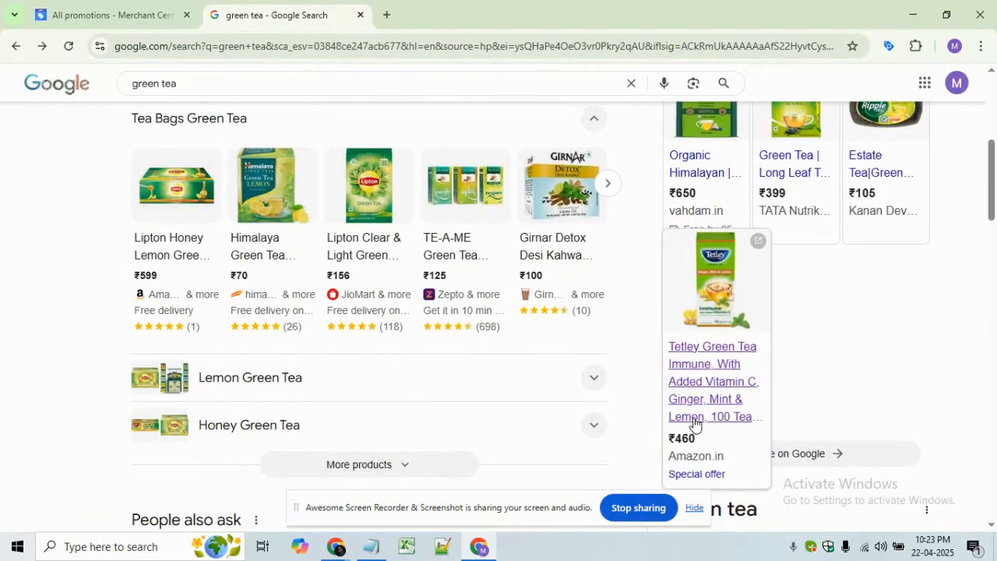
click(704, 473)
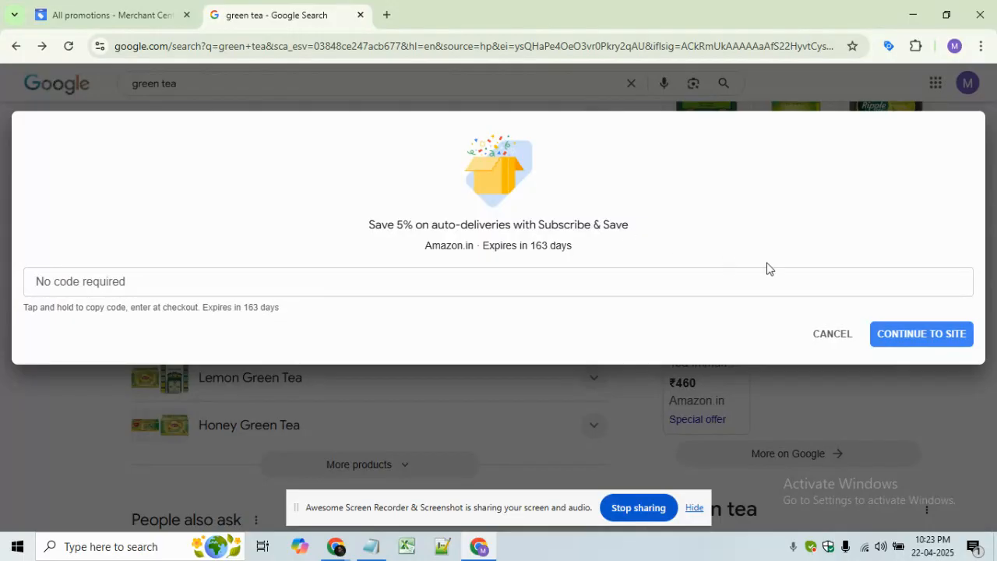
click(919, 343)
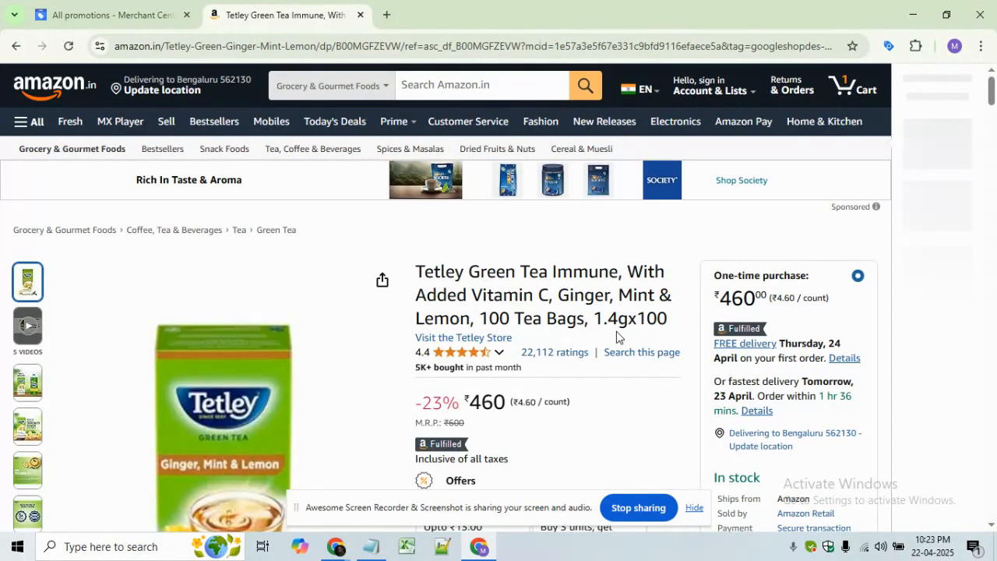
Step: Add the Tetley Green Tea Immune 100-bag pack to the Amazon cart and proceed to buy
scroll(875, 318, down, 1)
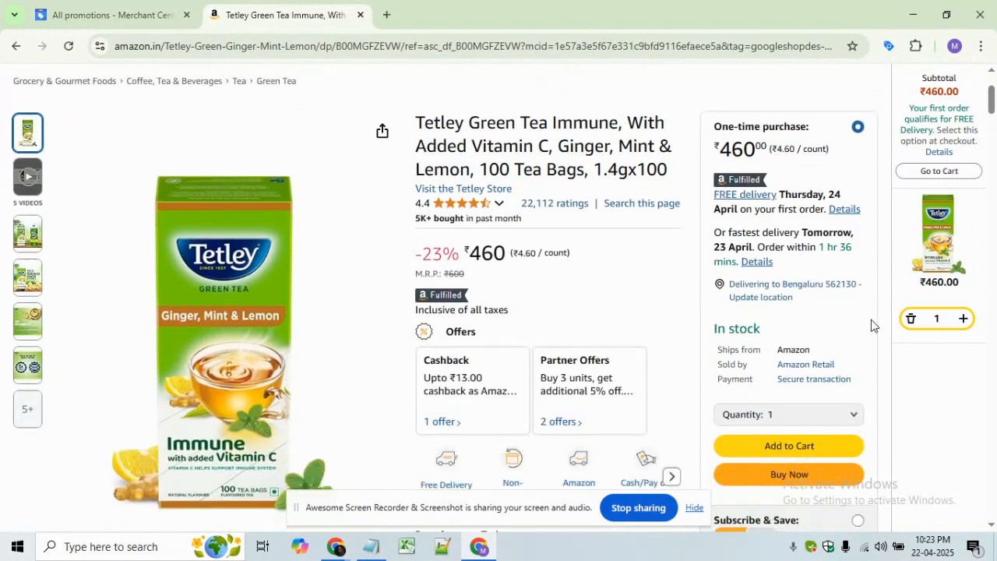
click(772, 434)
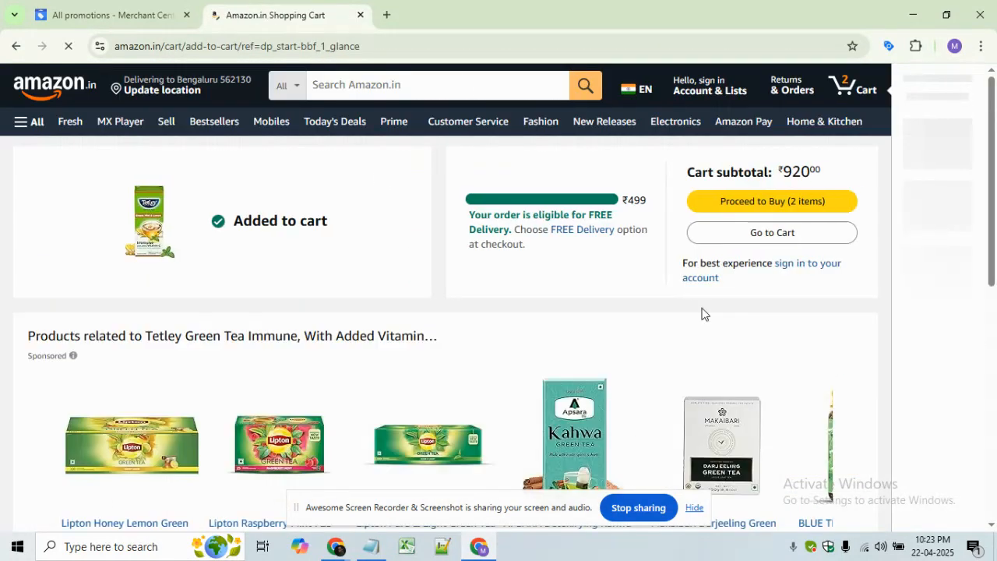
click(789, 204)
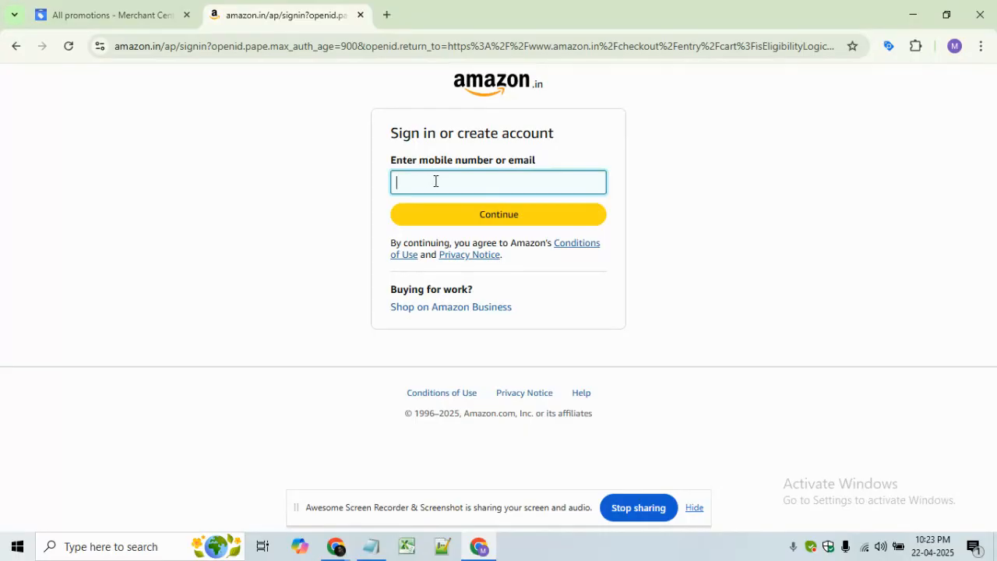
Step: Leave the Amazon sign-in page and return to the sponsored listings in the green tea search results
click(17, 48)
click(17, 48)
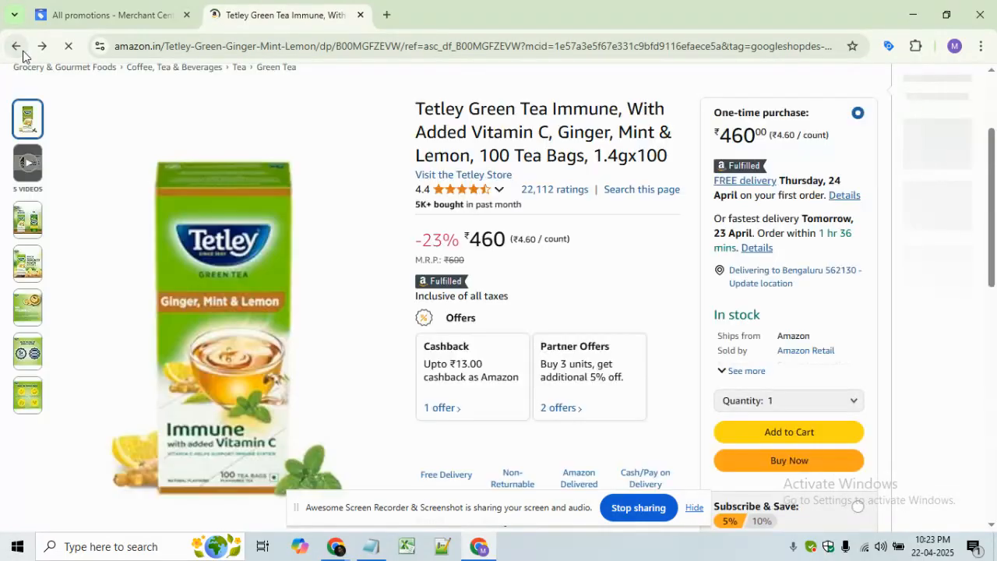
click(17, 47)
click(834, 334)
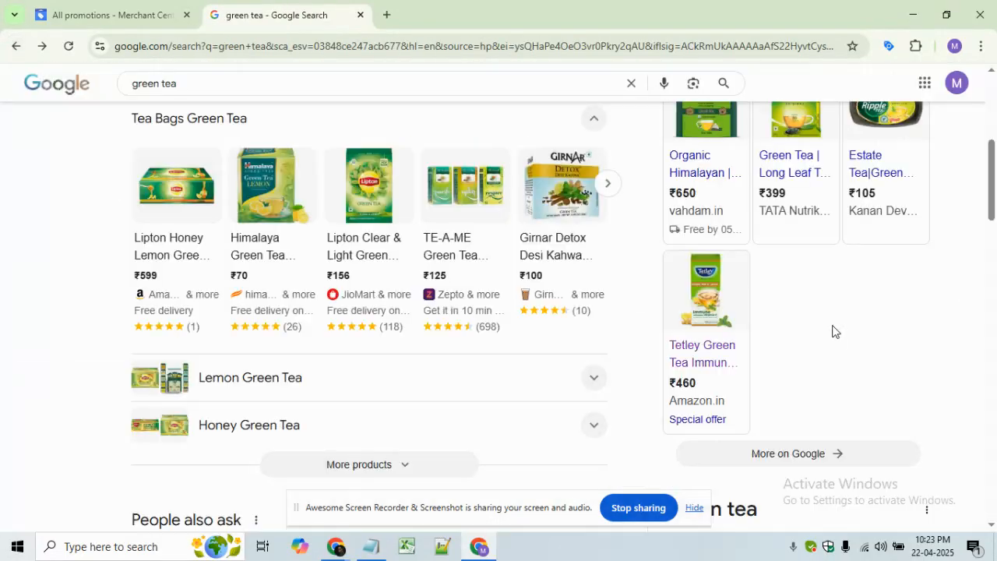
scroll(927, 327, up, 3)
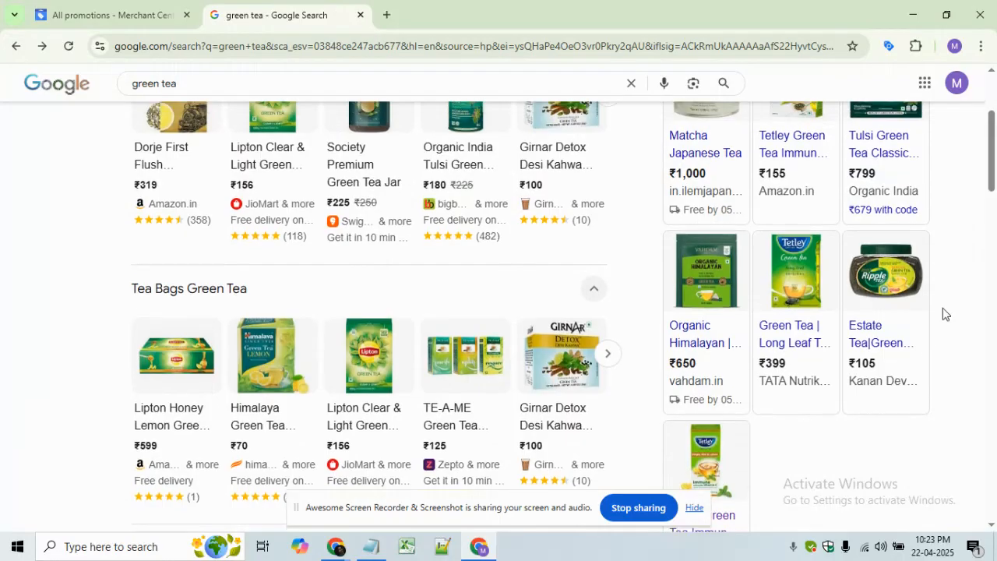
scroll(949, 314, up, 1)
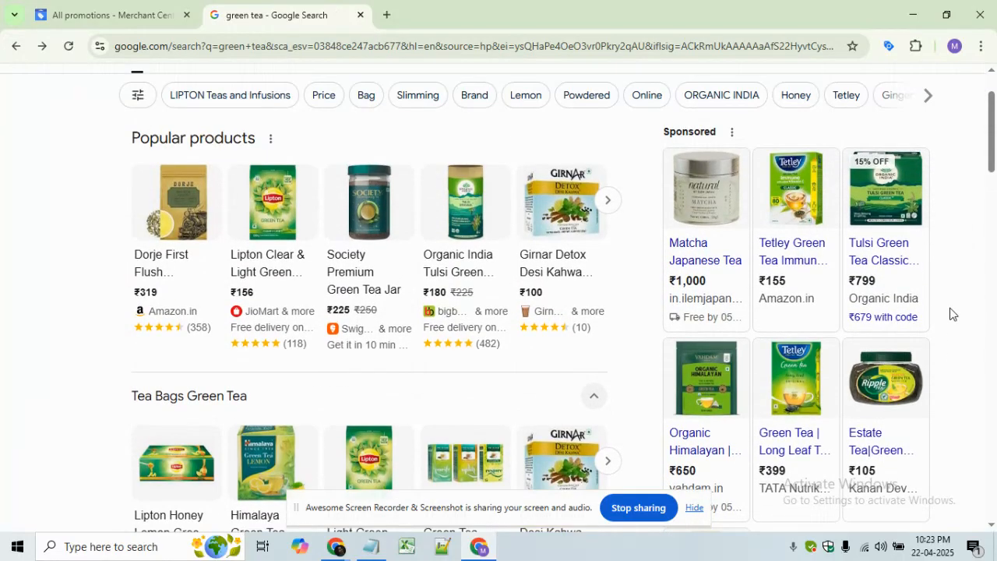
Step: Switch to Google Merchant Center and review the titles, schedules, product filters and review statuses of the existing promotions
click(106, 14)
scroll(267, 390, down, 1)
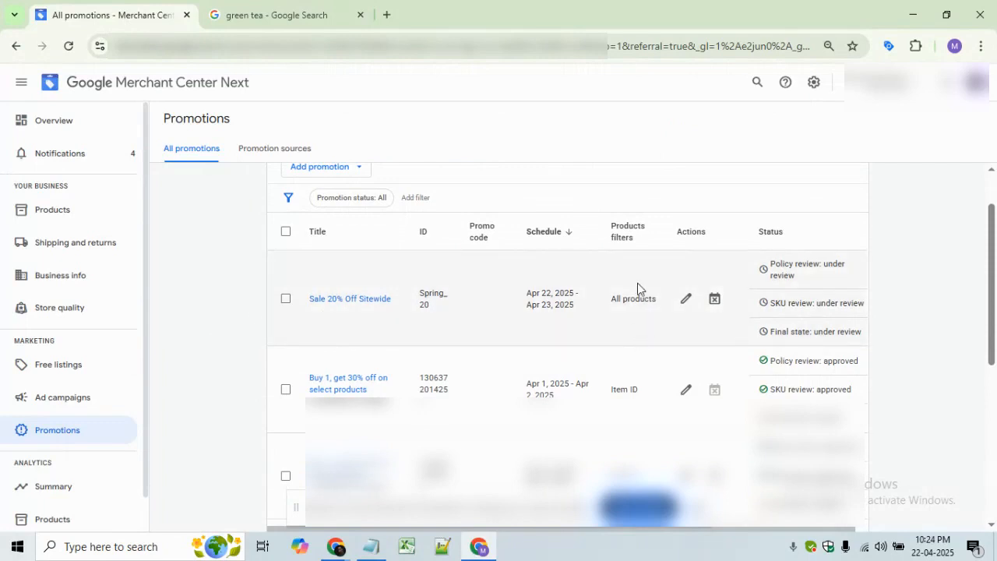
scroll(633, 335, down, 1)
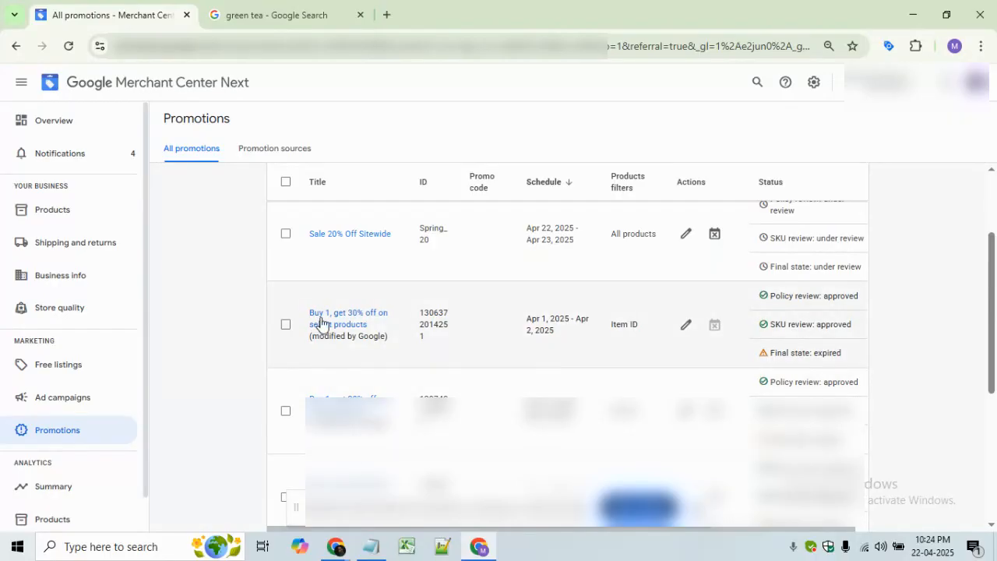
scroll(219, 385, down, 1)
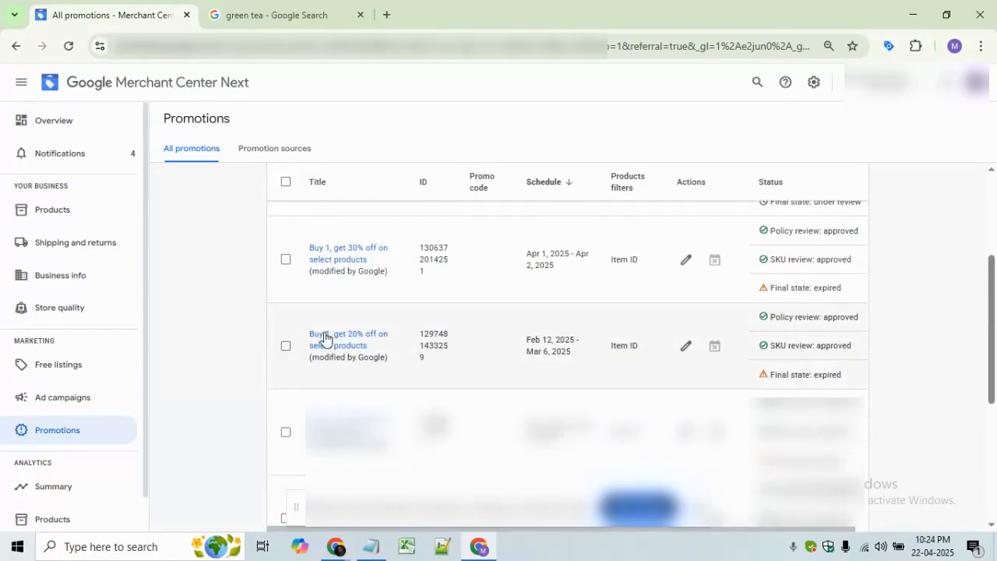
scroll(190, 331, up, 2)
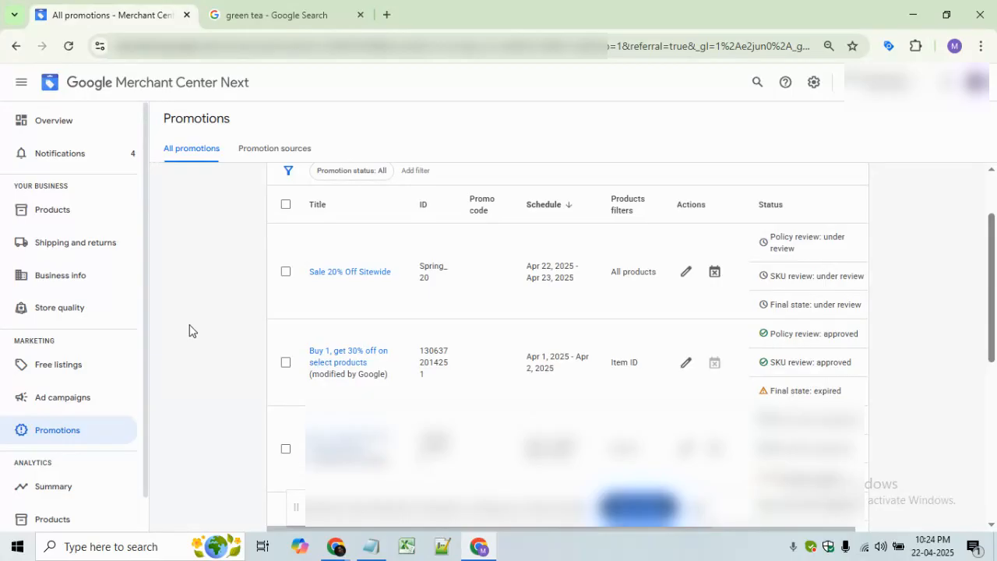
scroll(189, 331, up, 1)
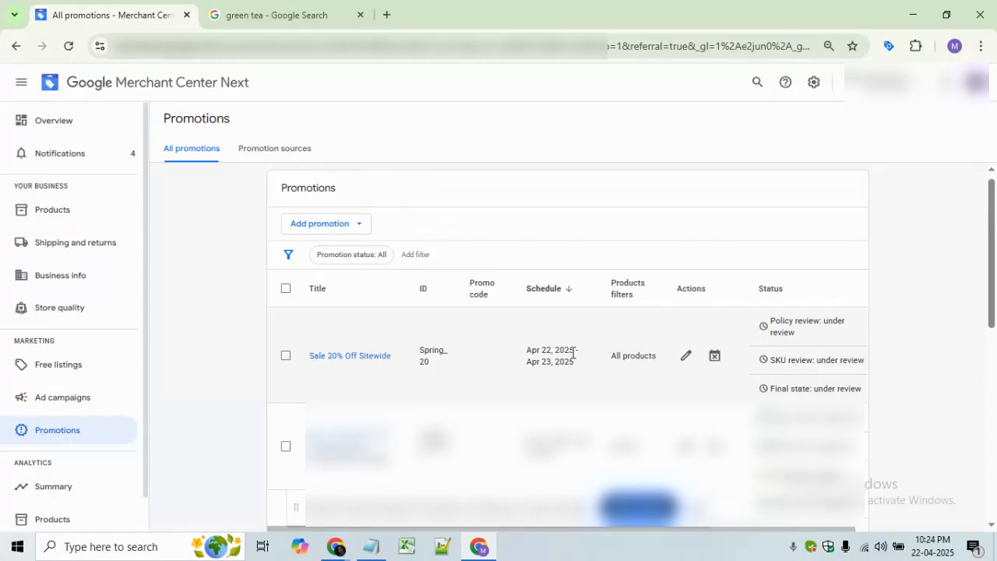
scroll(281, 385, down, 3)
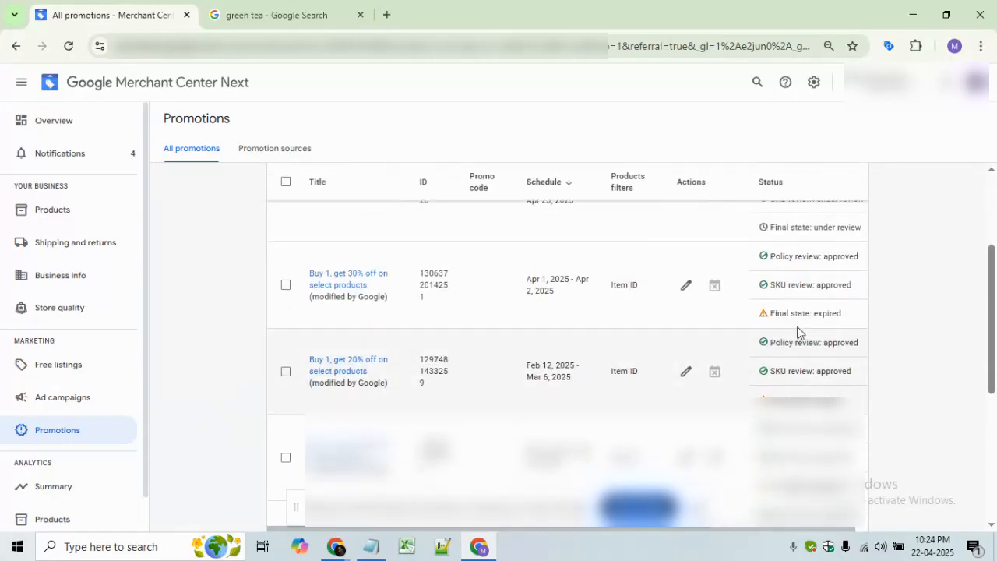
scroll(361, 327, up, 1)
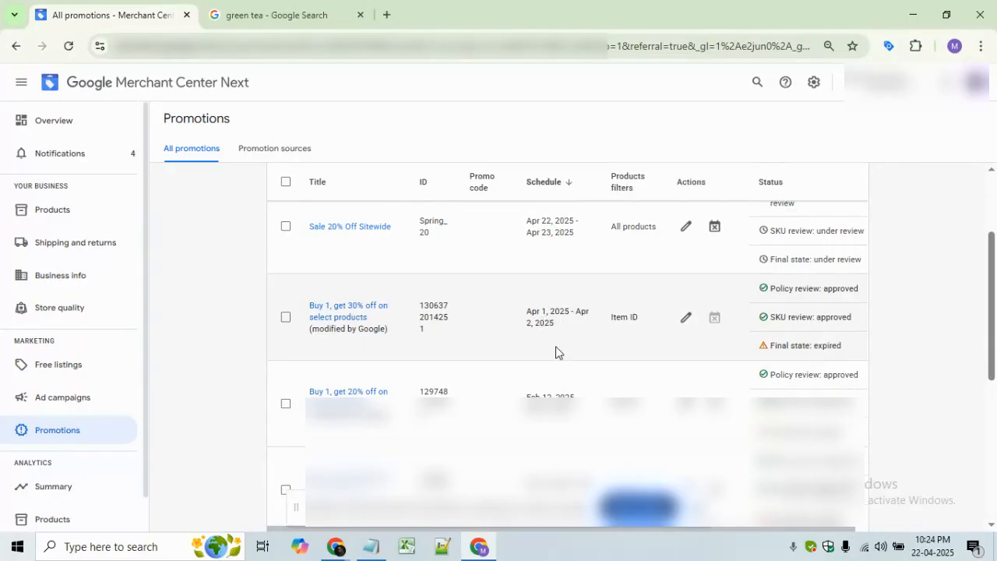
scroll(382, 390, down, 1)
scroll(369, 345, up, 2)
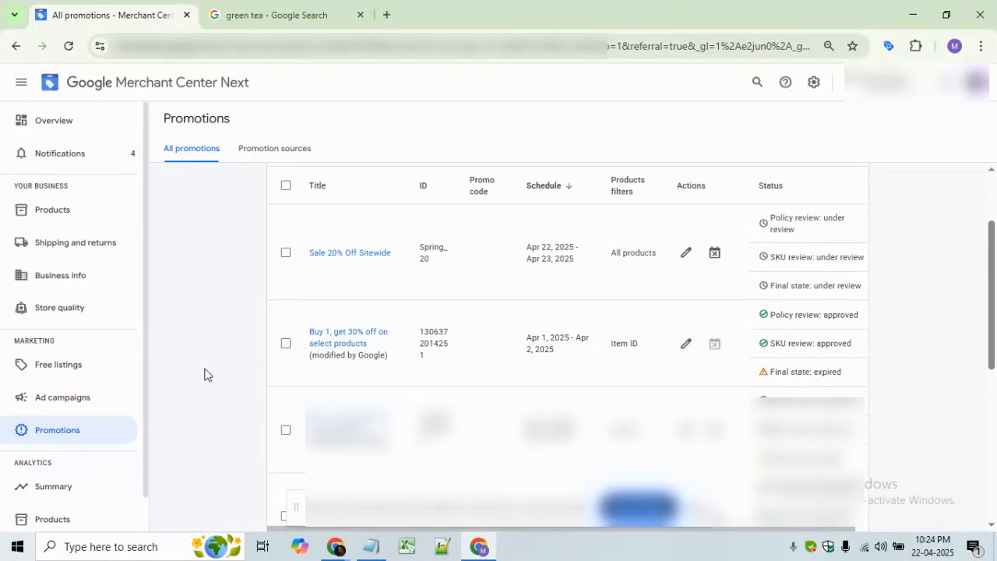
scroll(212, 345, up, 1)
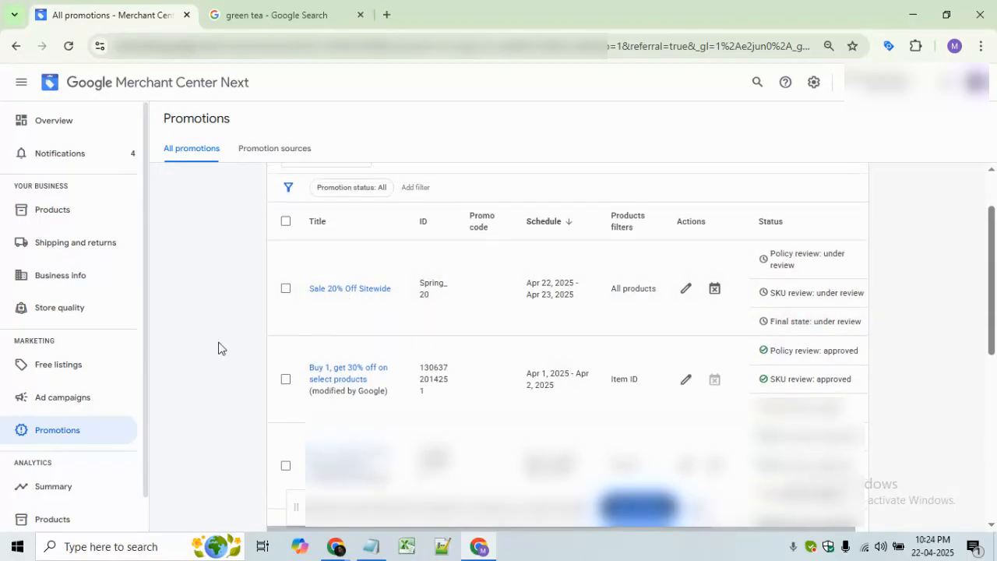
scroll(219, 349, up, 2)
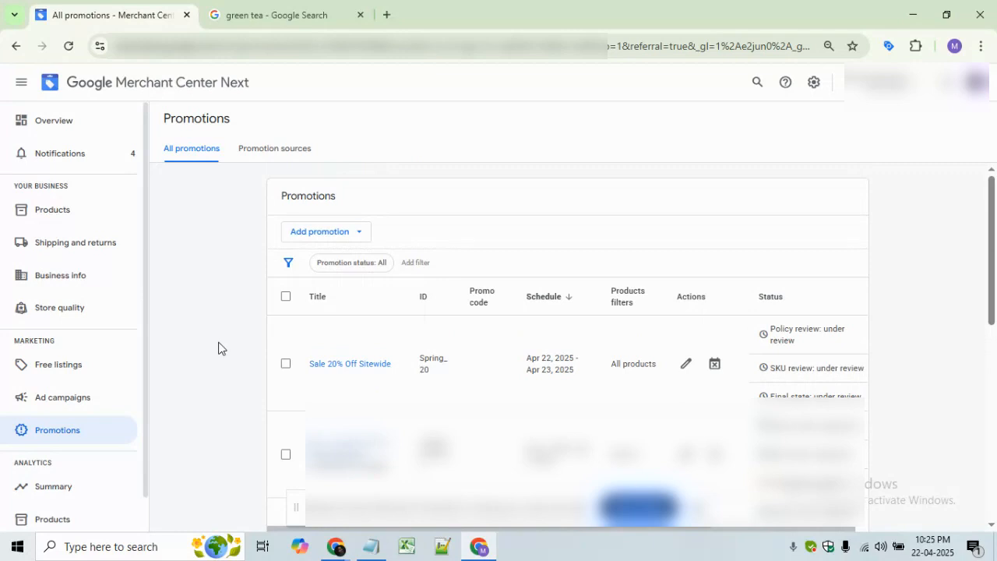
Step: Start creating a new promotion and set its country to United States
click(347, 244)
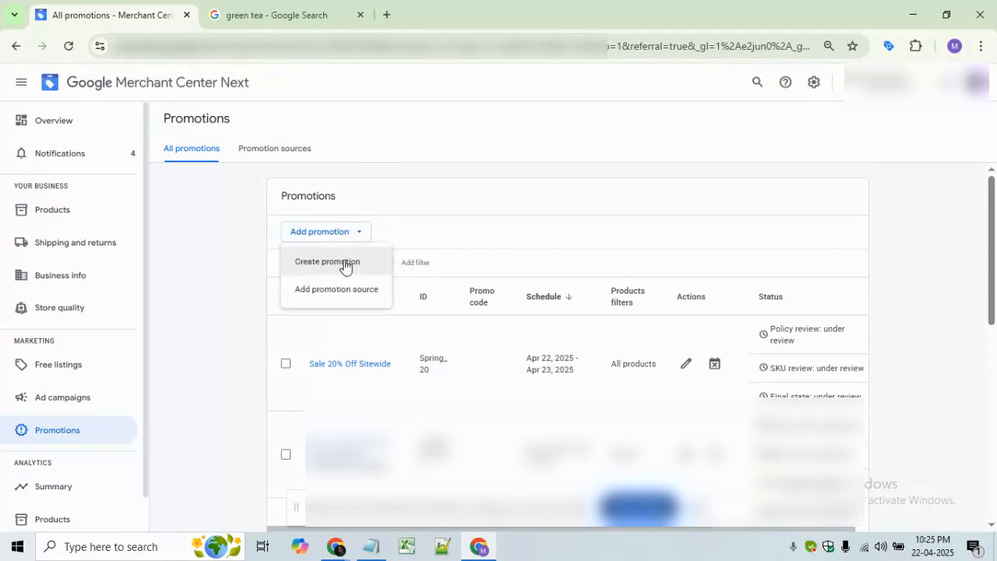
click(343, 264)
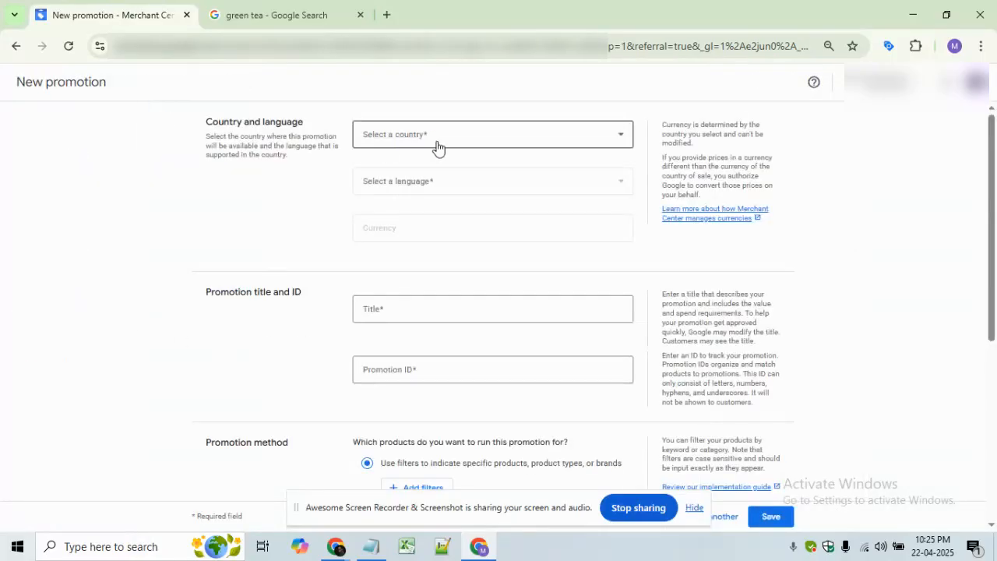
click(437, 147)
scroll(437, 146, down, 2)
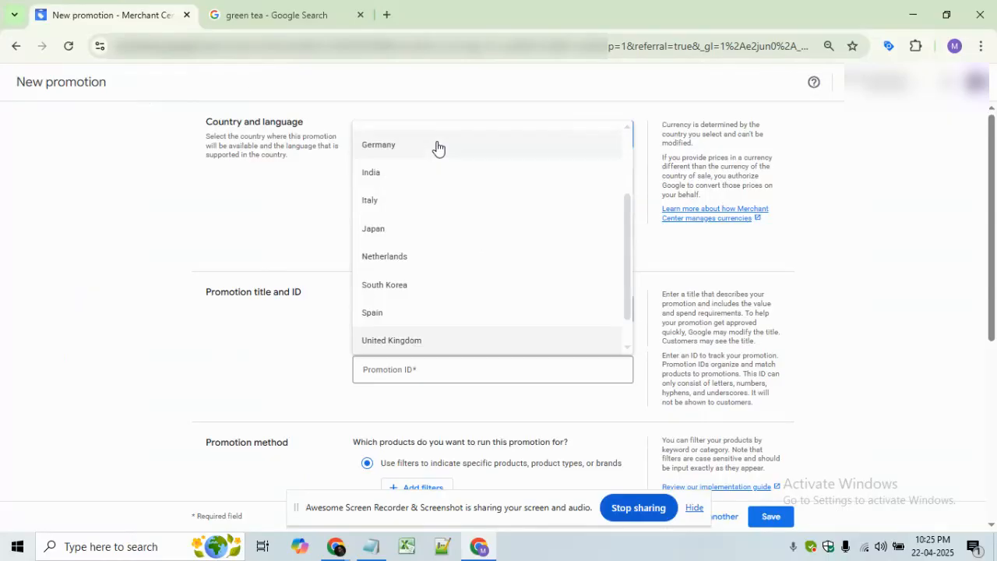
scroll(457, 257, down, 1)
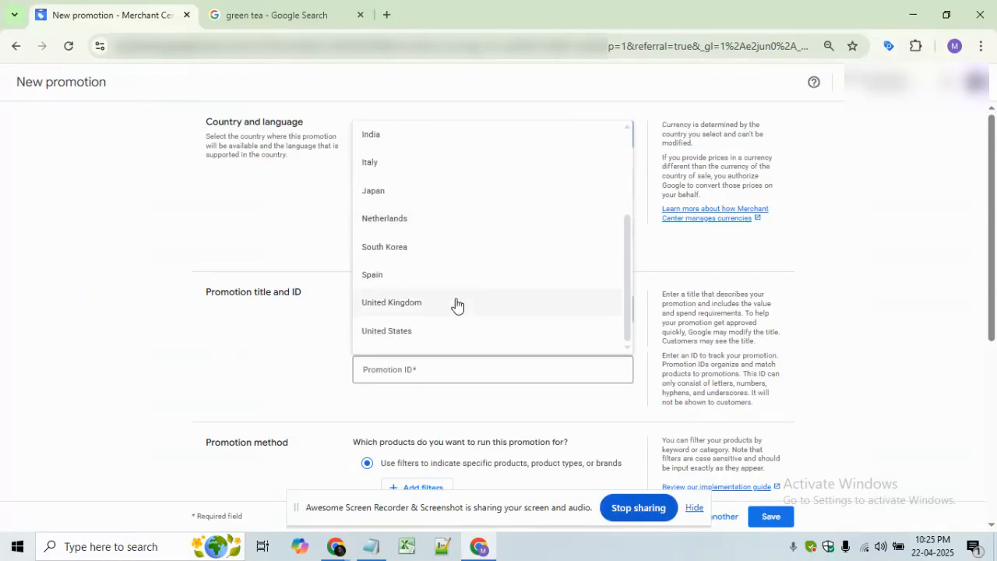
click(400, 335)
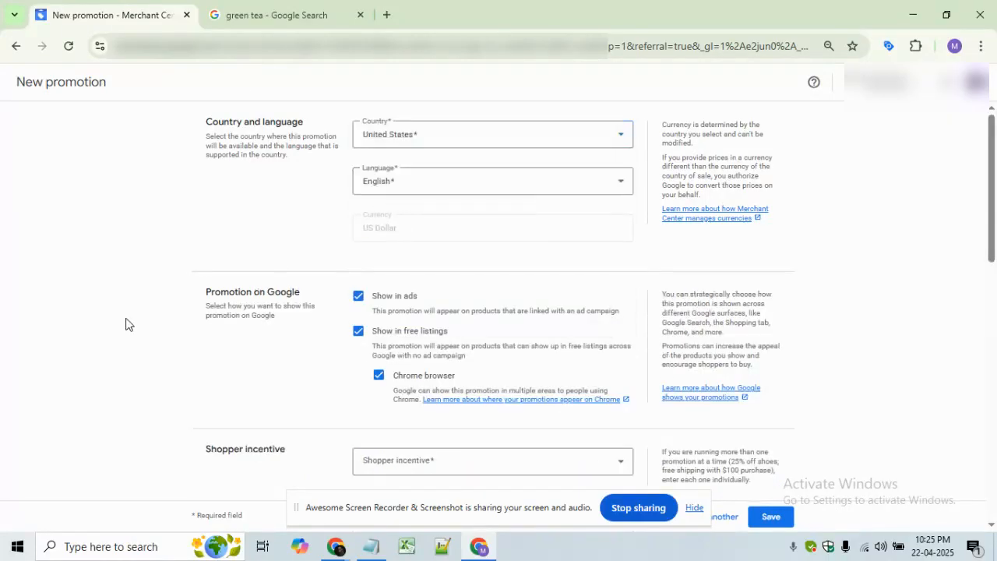
Step: Set the new promotion's shopper incentive to Percent (%) off after reviewing the available incentive types
scroll(192, 284, down, 1)
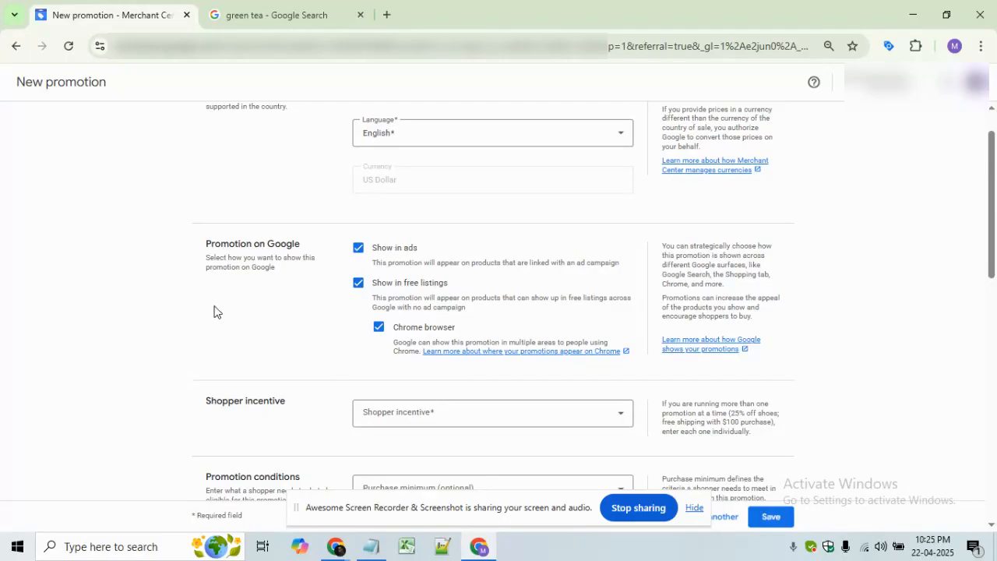
scroll(142, 354, down, 1)
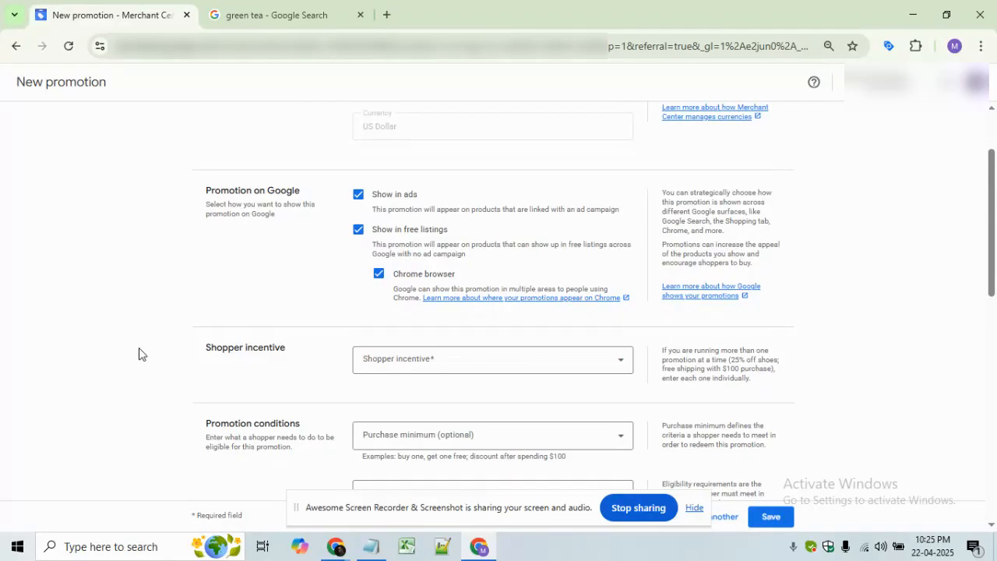
scroll(140, 354, down, 2)
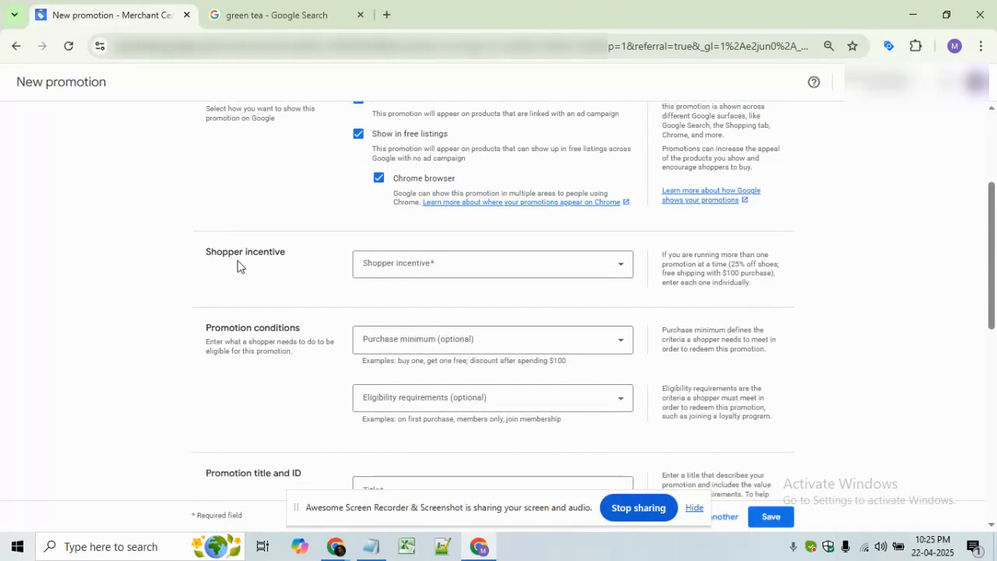
click(525, 270)
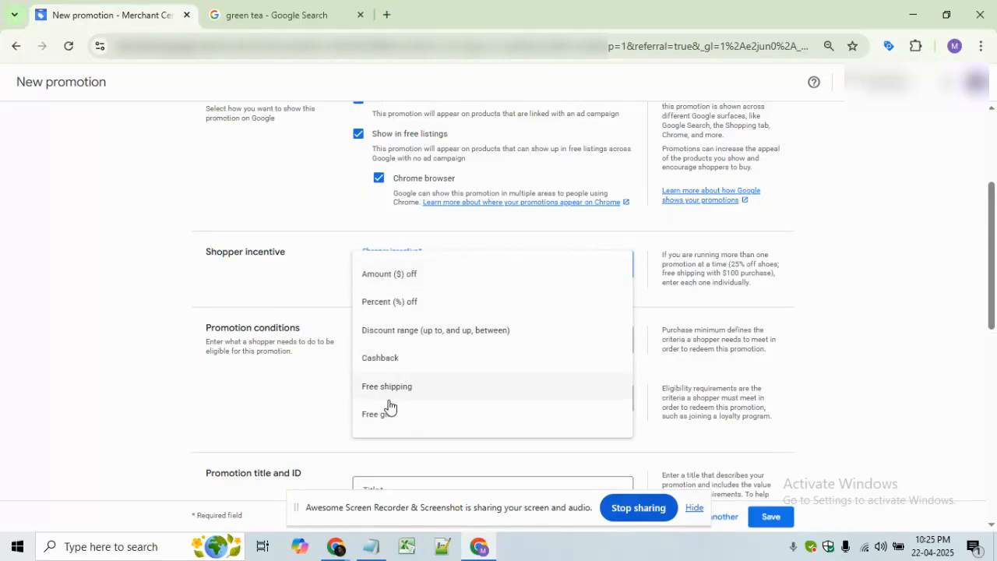
scroll(430, 354, up, 1)
scroll(431, 356, down, 1)
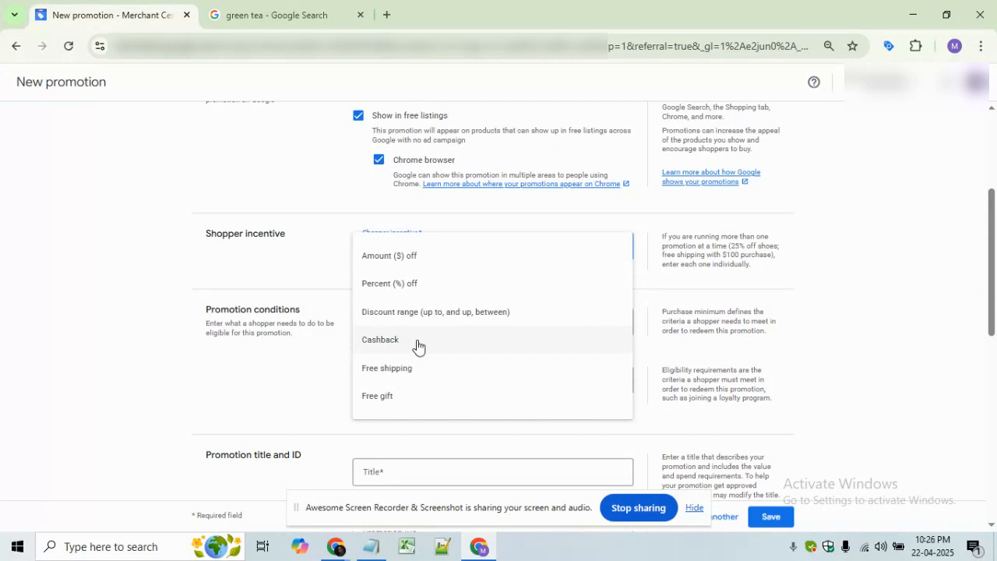
scroll(402, 292, up, 1)
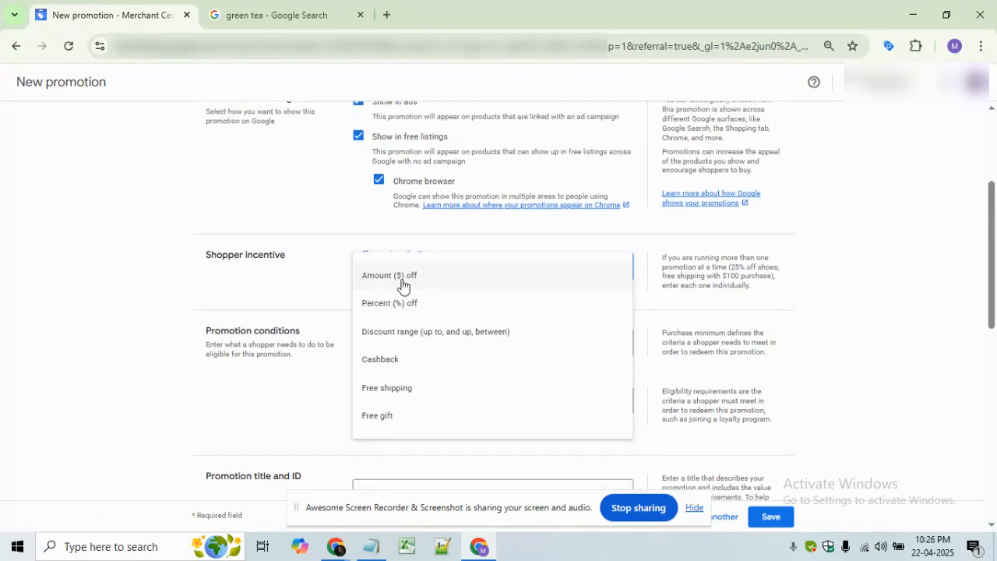
click(403, 349)
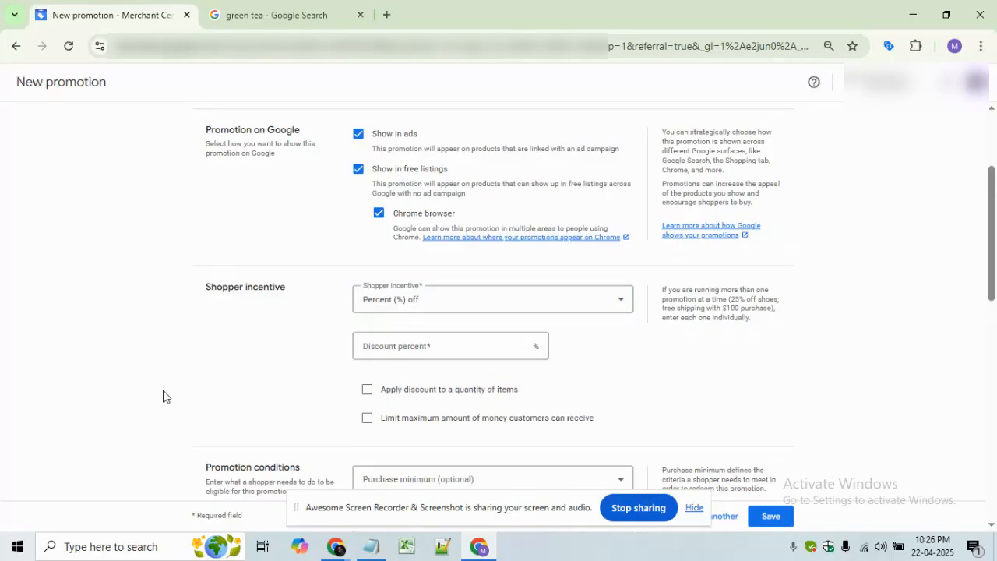
Step: Set the promotion's discount percent to 20%
scroll(163, 396, down, 1)
click(406, 309)
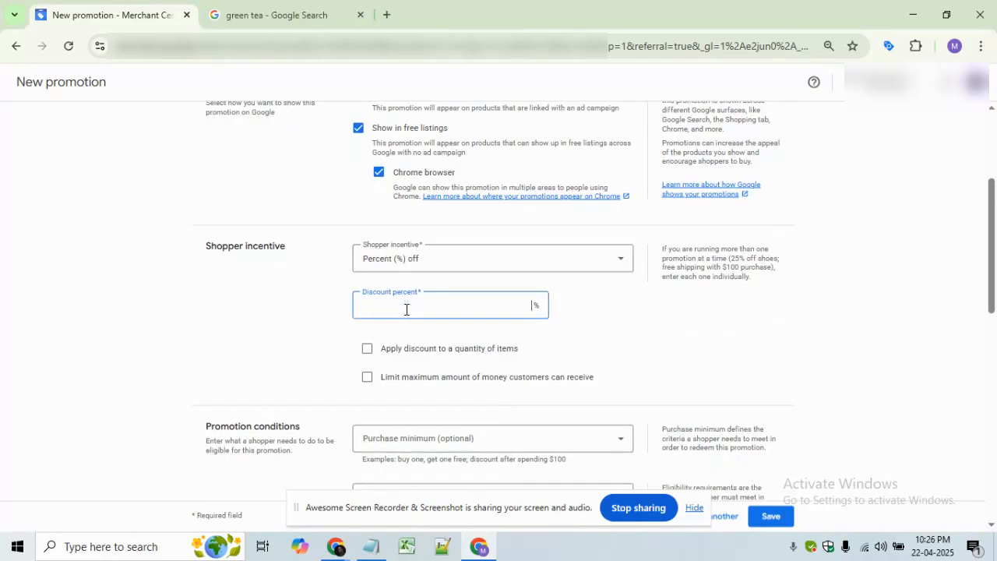
text(20)
click(111, 385)
scroll(401, 330, down, 2)
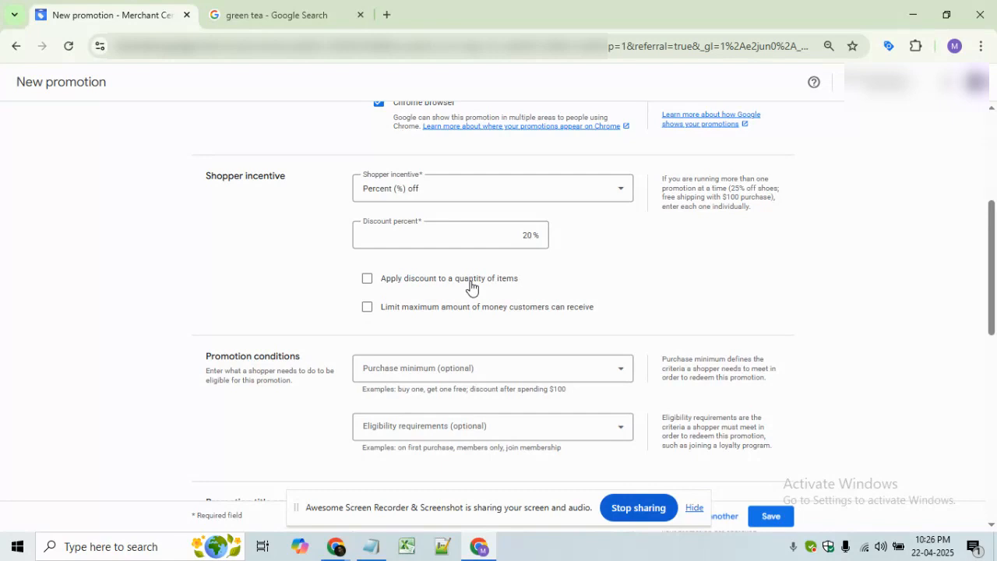
Step: Turn on the limit on the maximum amount customers can receive and turn it off again
click(369, 309)
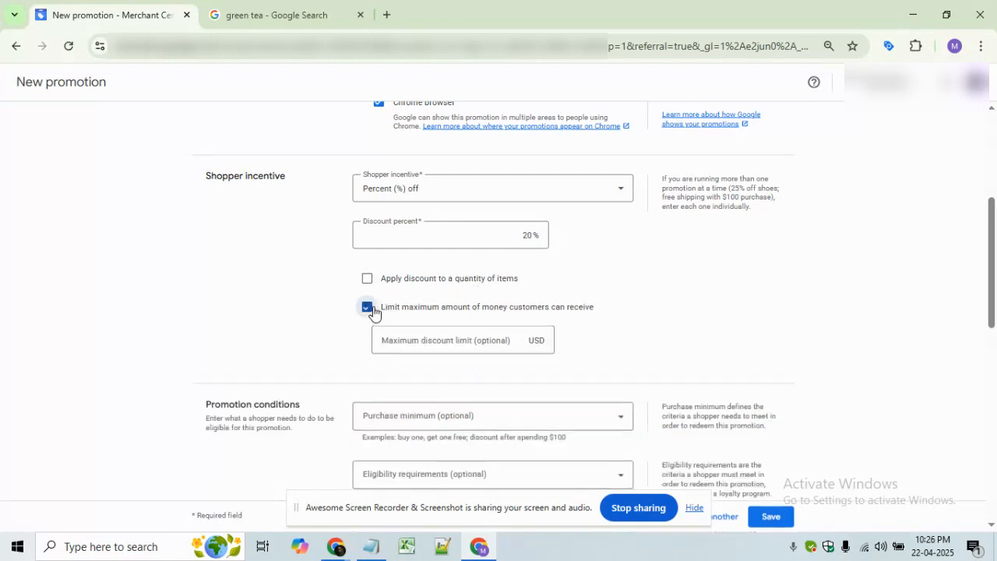
click(367, 309)
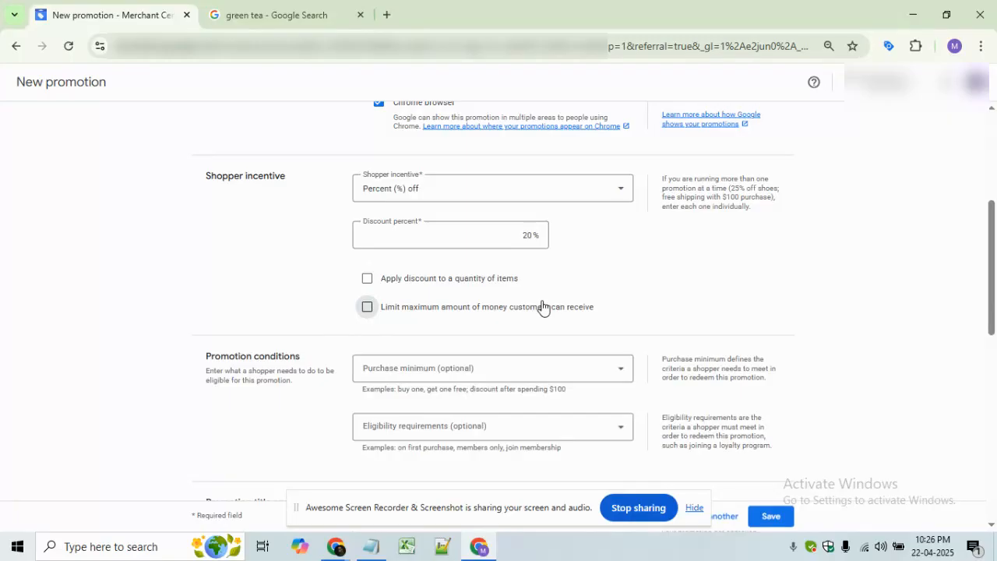
scroll(91, 363, down, 1)
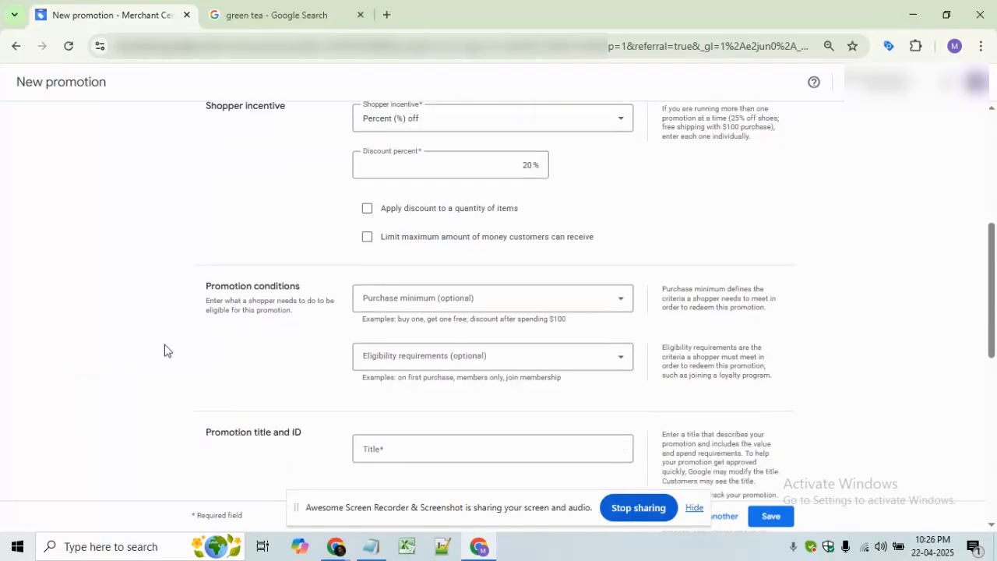
Step: Check the sponsored green tea listings for reference and title the promotion "Spring Sale 20% Off"
scroll(224, 306, down, 1)
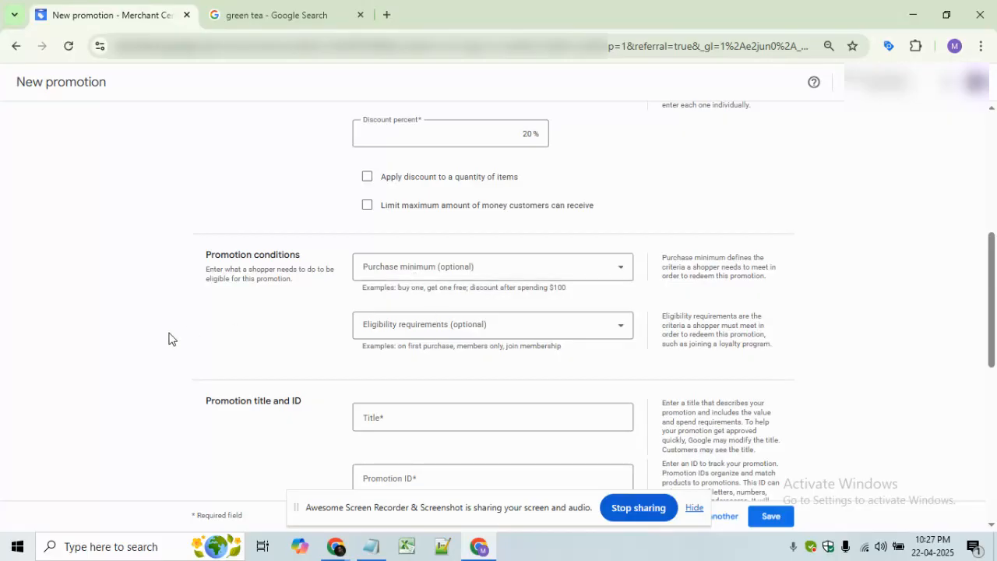
scroll(197, 350, down, 1)
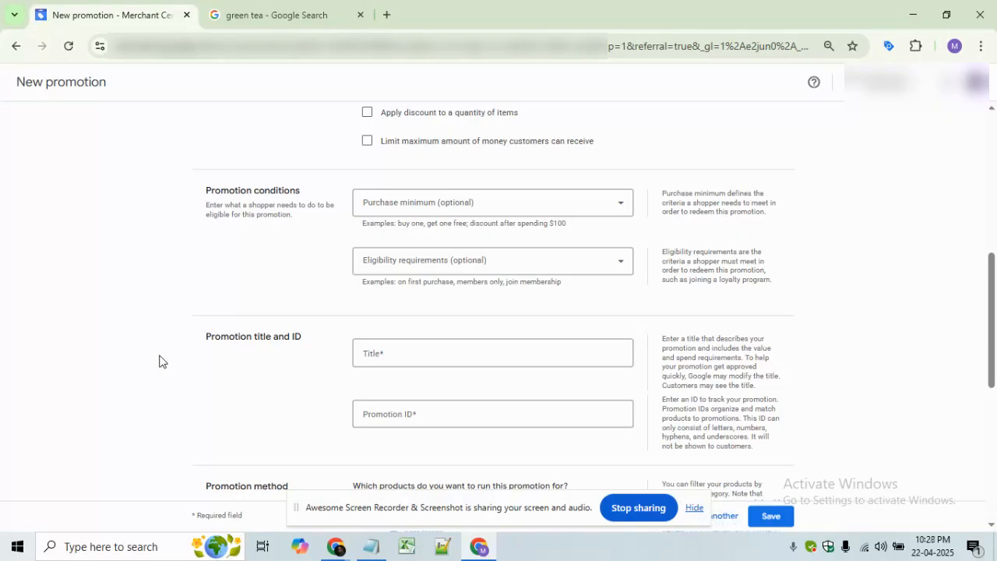
scroll(159, 361, down, 1)
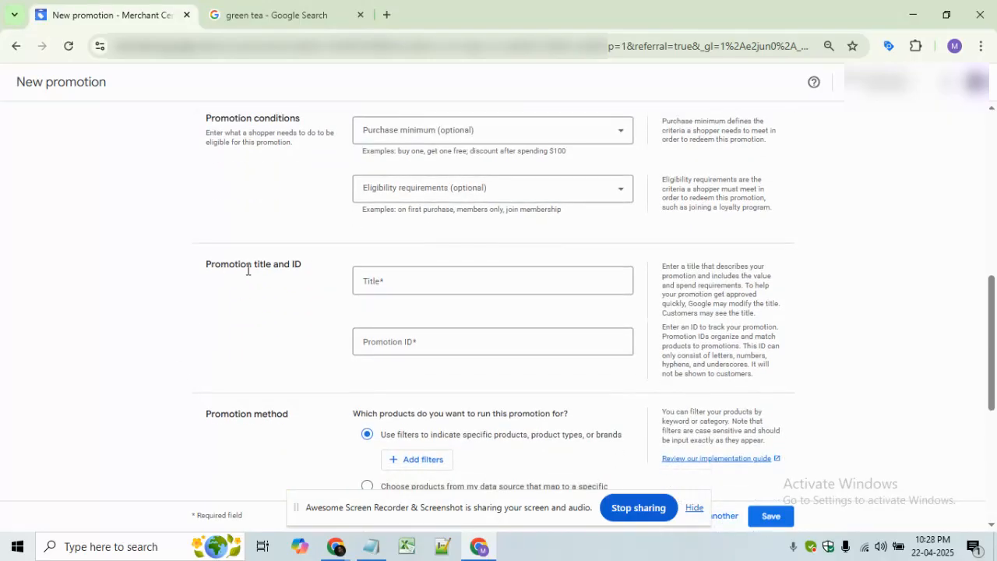
click(399, 278)
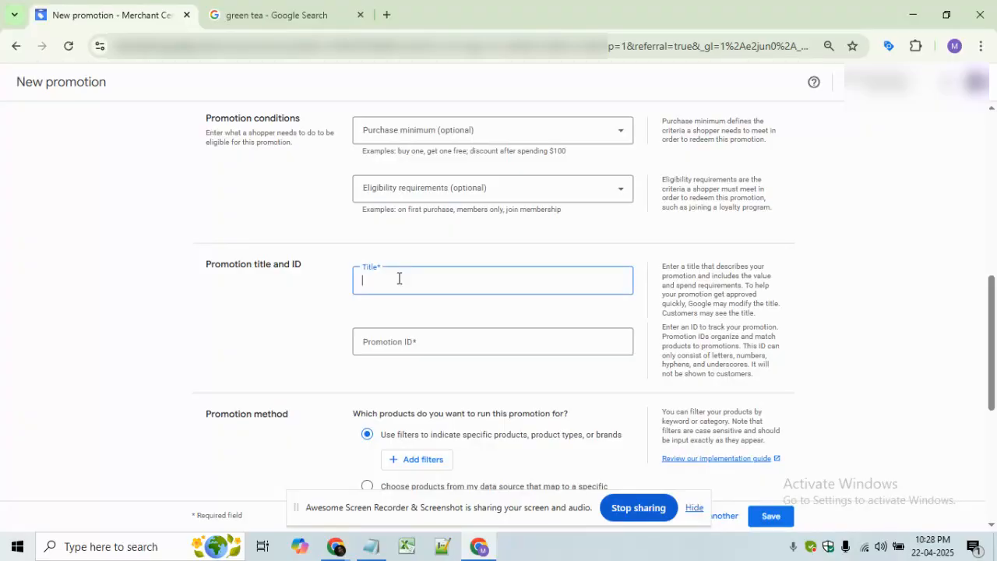
click(325, 14)
mouse_move(881, 325)
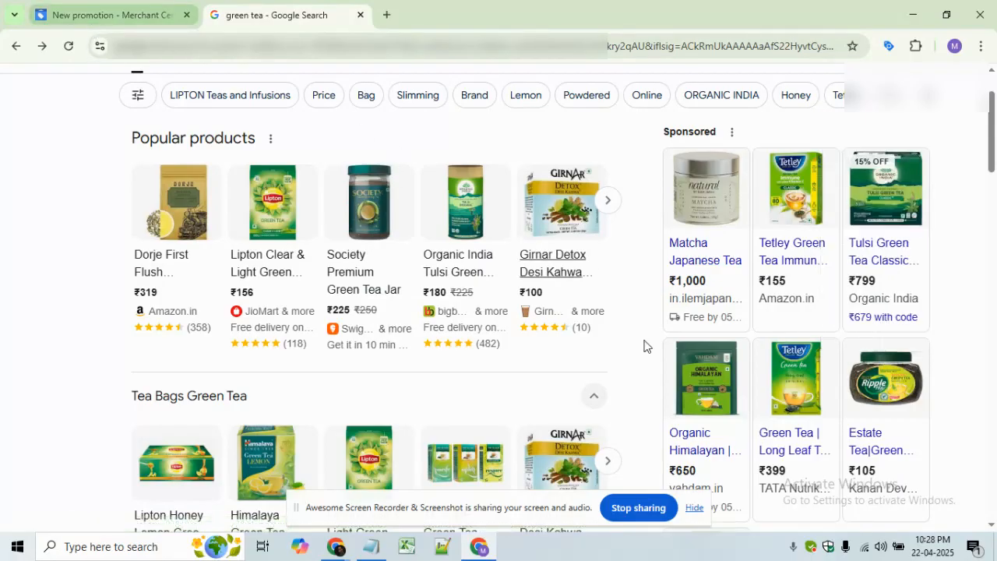
click(123, 13)
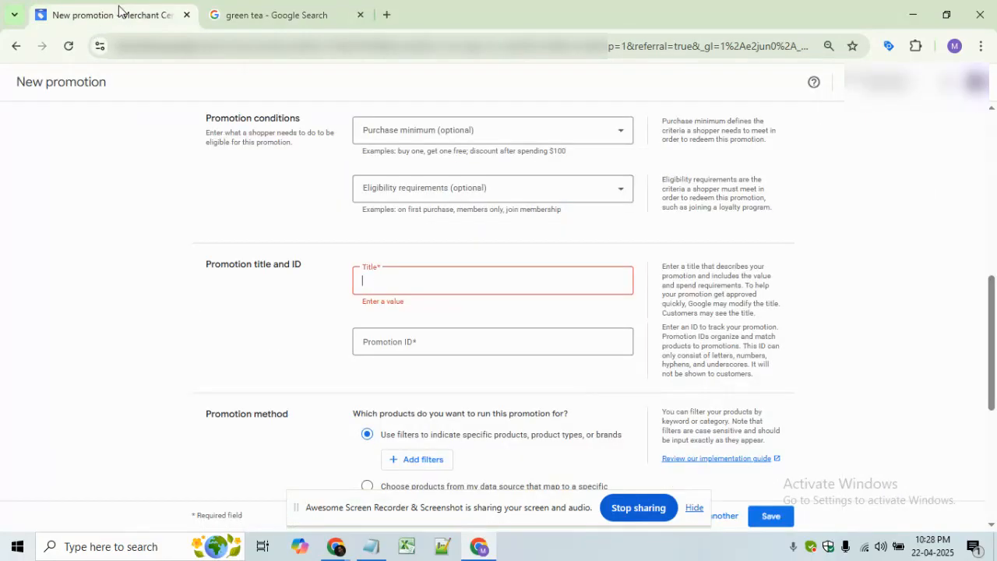
text(Spring Sale 20)
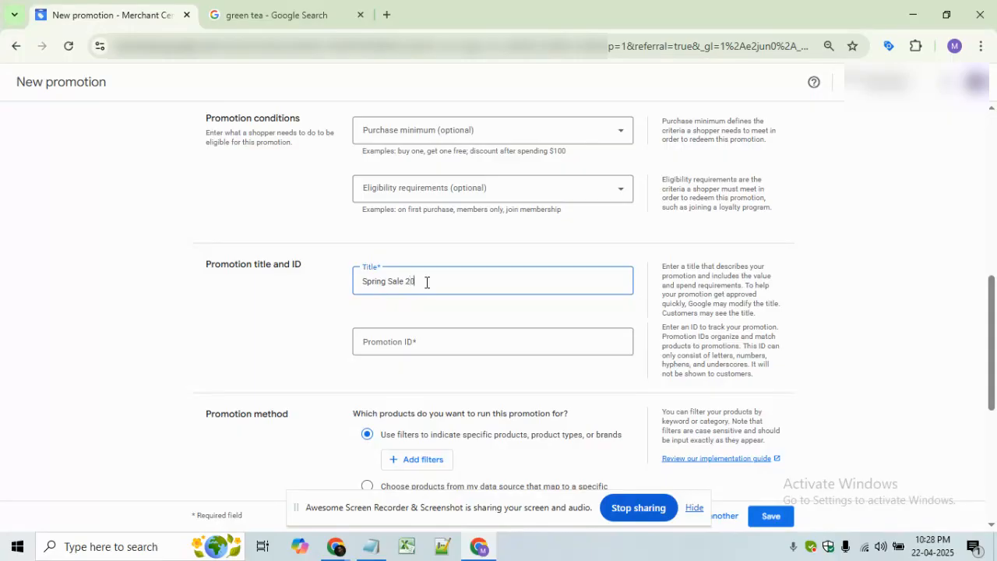
text(% Off)
click(281, 316)
Step: Enter Spring_20_Off as the promotion ID
scroll(230, 324, down, 1)
click(392, 306)
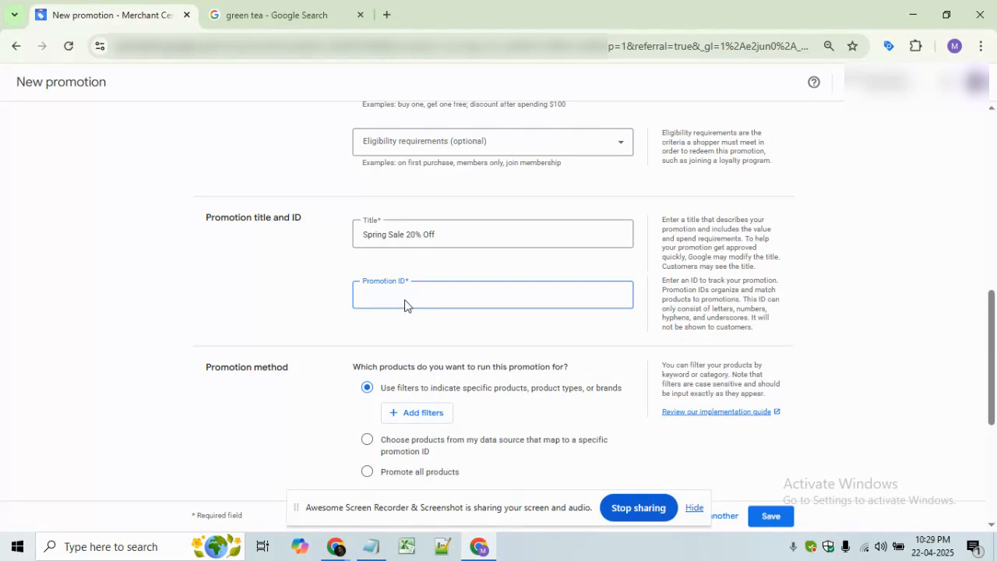
text(Spring_20_Off)
click(483, 234)
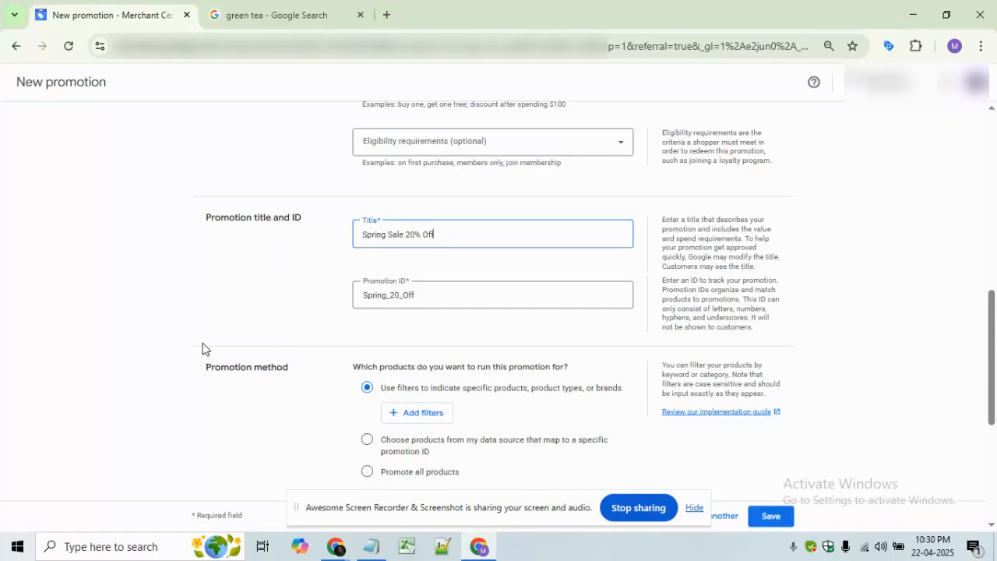
Step: Set the promotion method to promote all products
scroll(209, 322, down, 1)
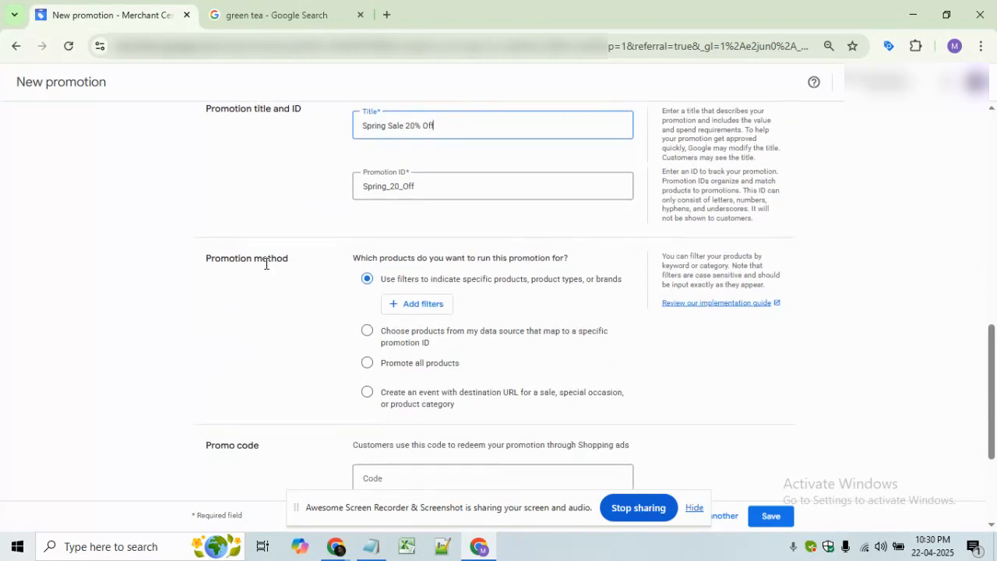
scroll(264, 344, down, 1)
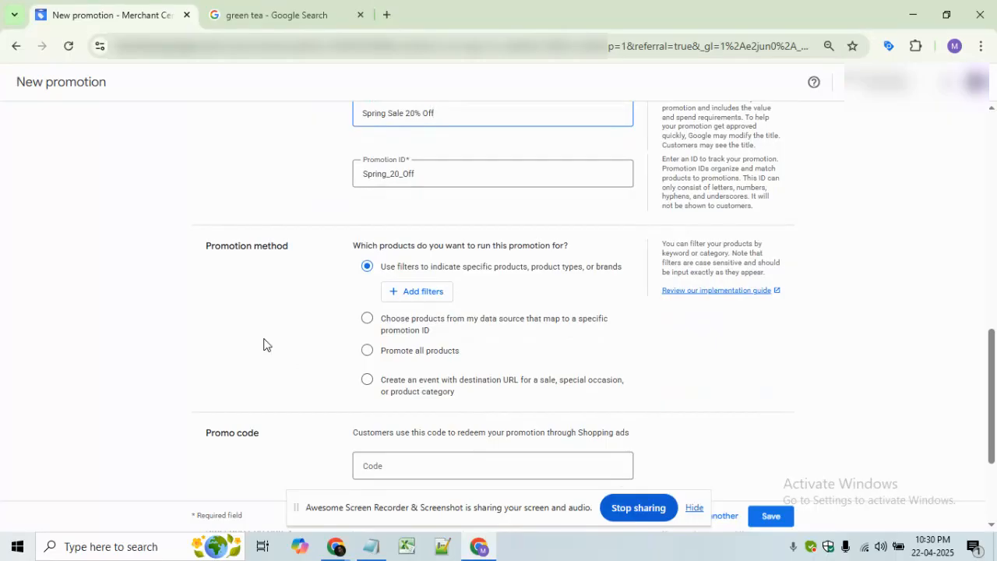
scroll(269, 345, down, 1)
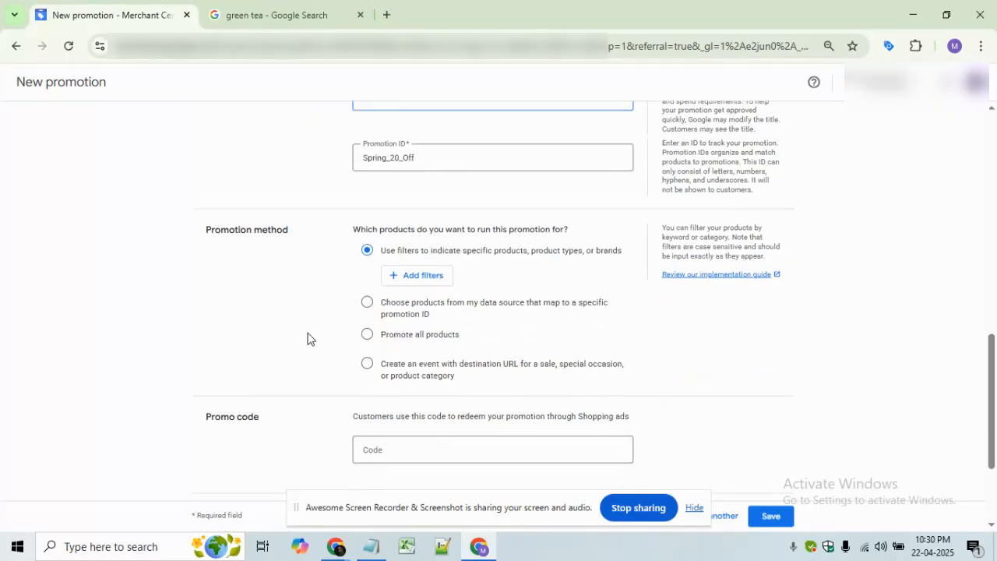
click(367, 336)
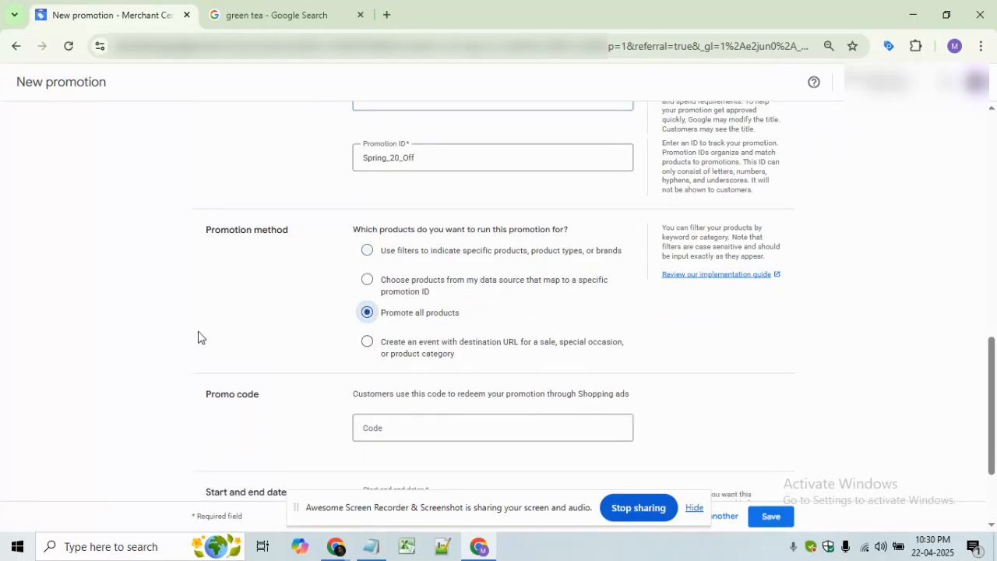
click(368, 252)
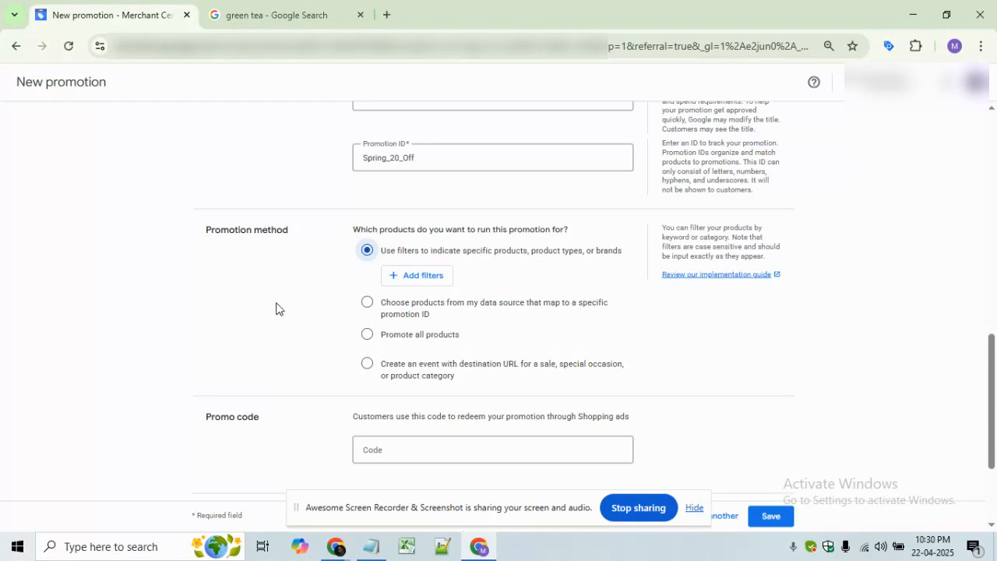
scroll(254, 334, down, 3)
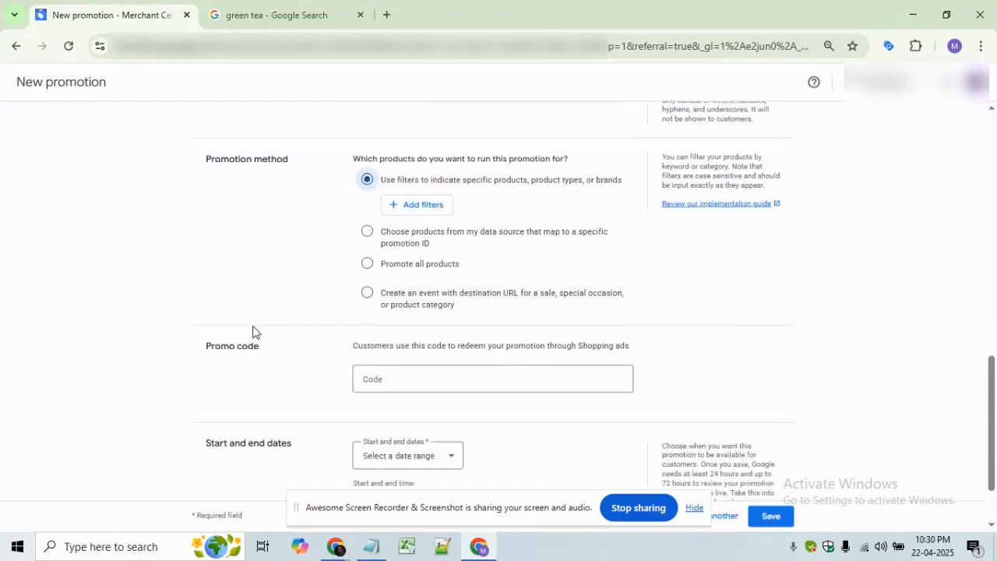
click(366, 226)
scroll(272, 325, down, 1)
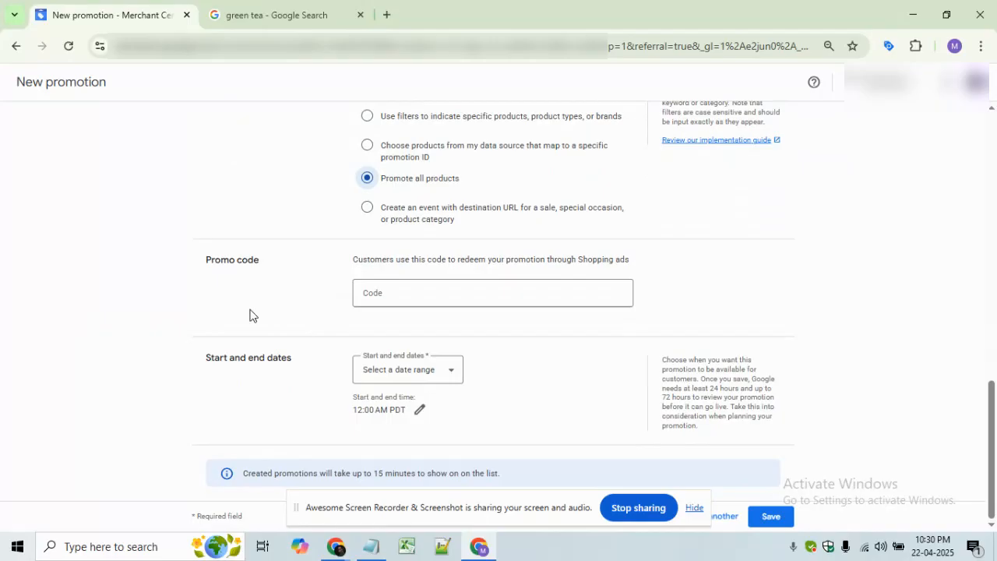
Step: Set the promotion's start and end dates to Apr 22 – 23, 2025
click(402, 372)
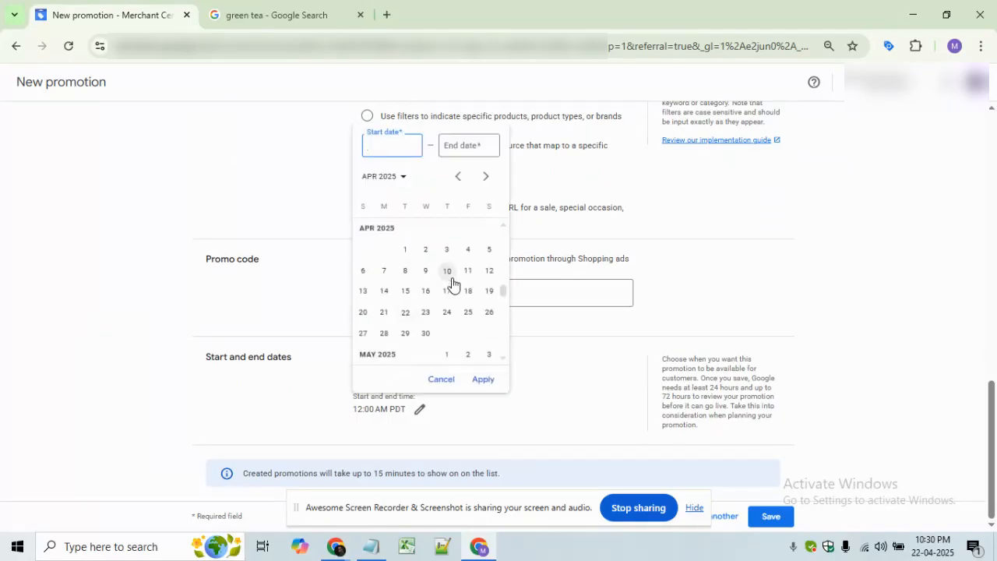
click(405, 313)
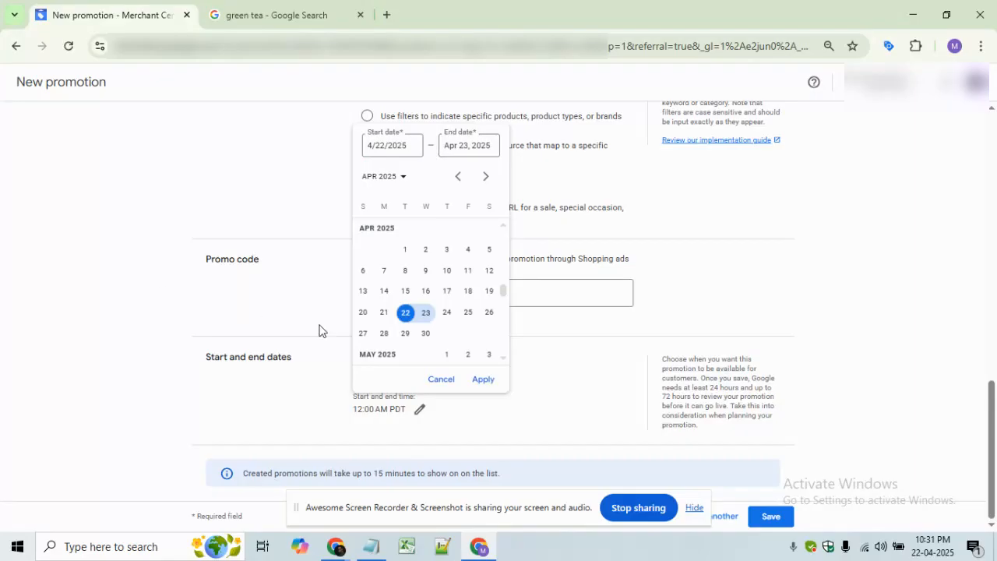
click(485, 379)
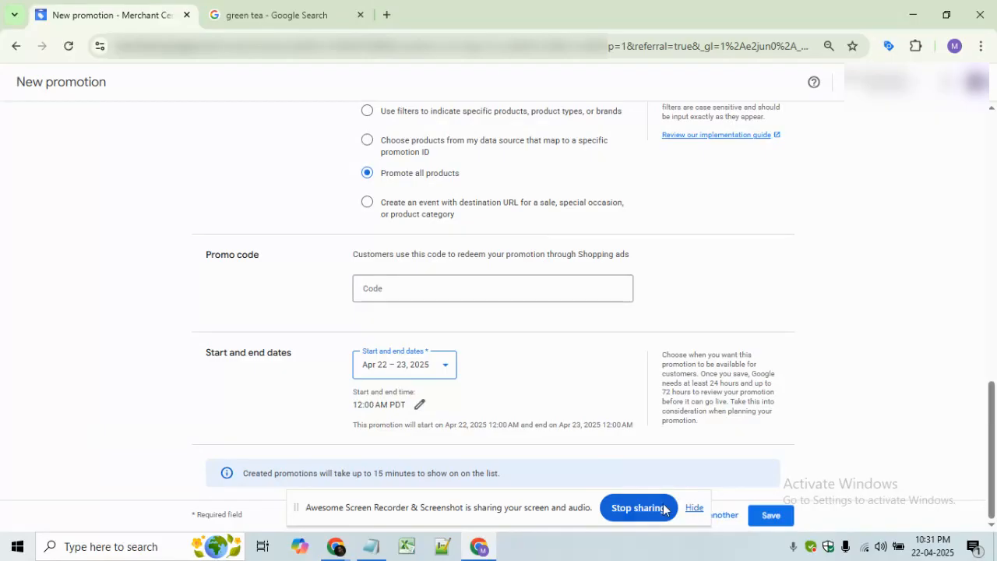
Step: Cancel the new promotion and open the existing "Buy 1, get 30% off on select products" promotion for editing
drag(418, 518, 287, 523)
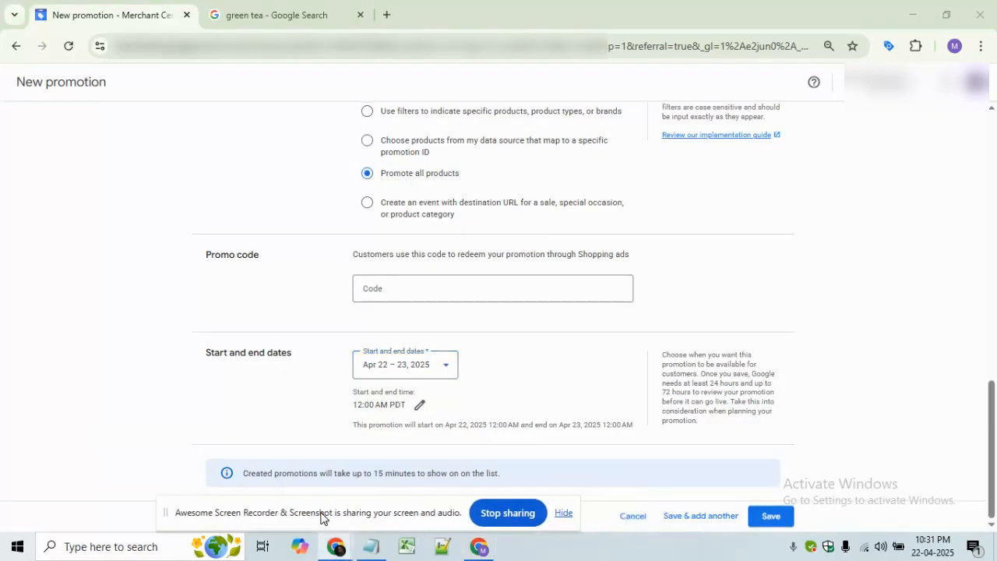
click(635, 517)
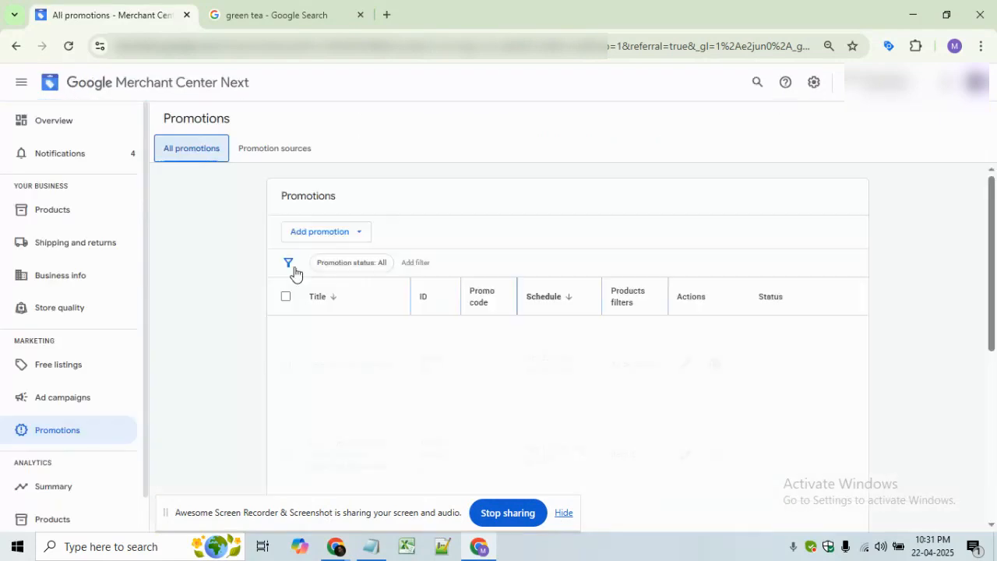
scroll(201, 336, down, 1)
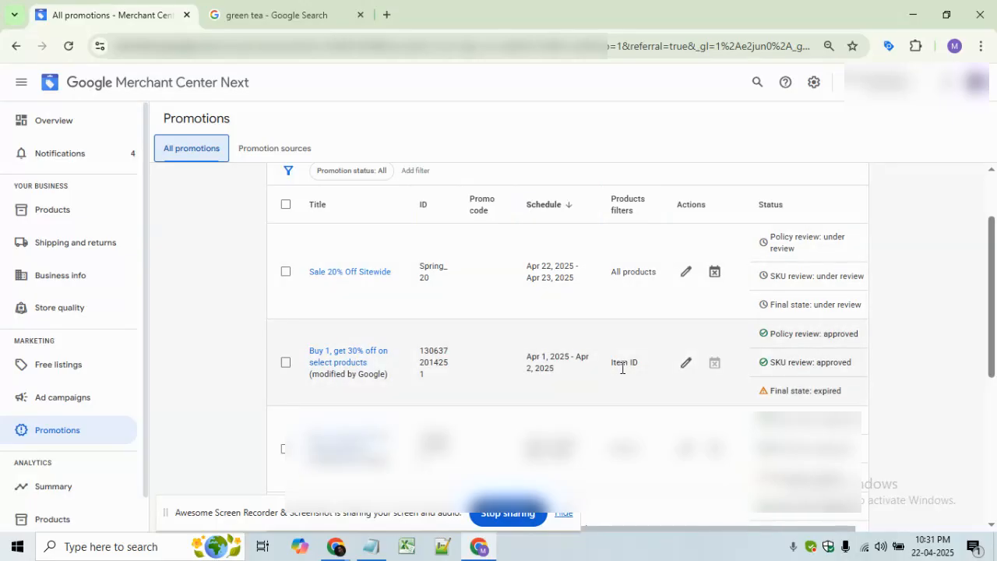
click(684, 363)
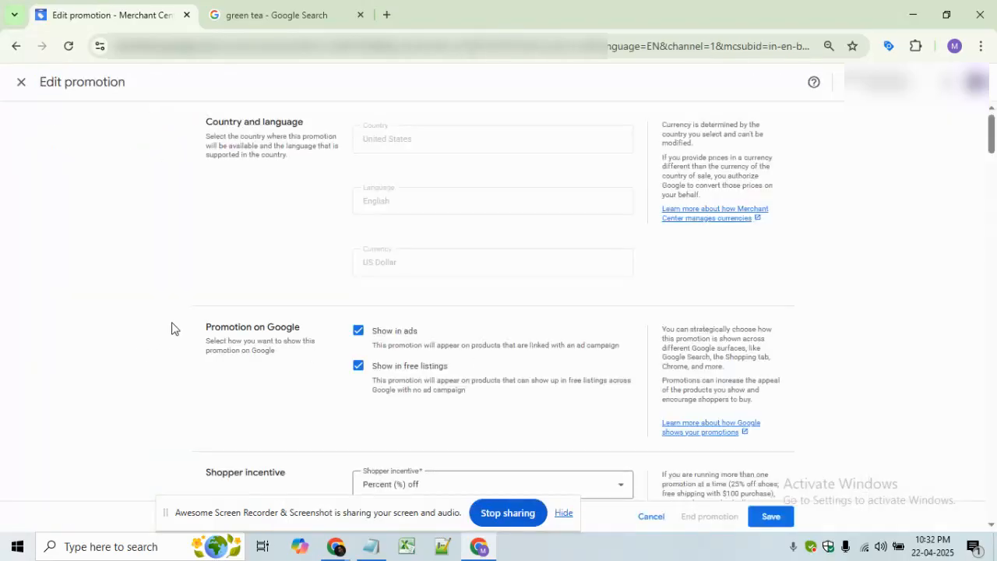
Step: Examine the promotion's visibility, shopper incentive, purchase conditions, title and product filter settings
scroll(191, 343, down, 3)
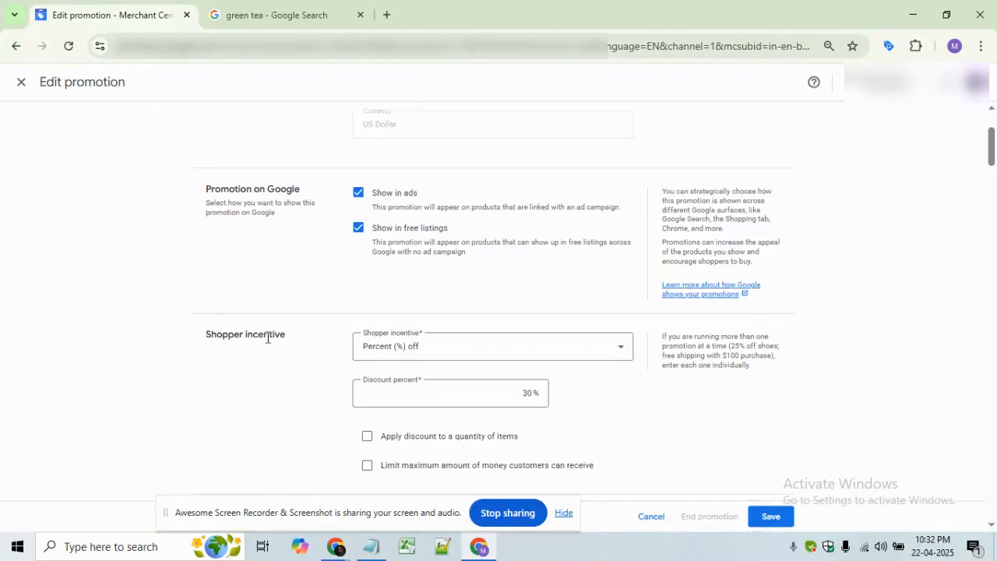
scroll(267, 336, down, 1)
scroll(254, 354, down, 1)
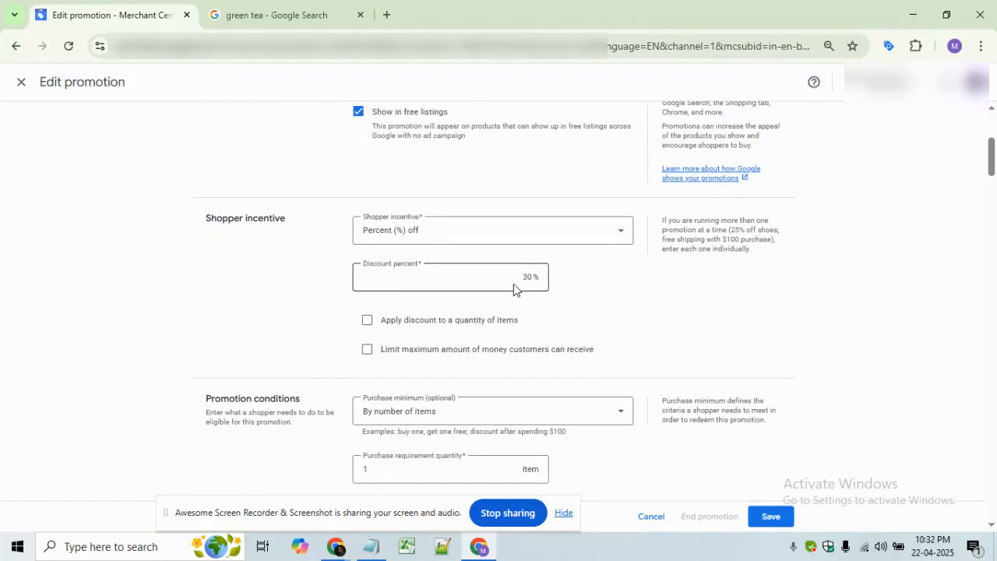
scroll(124, 366, down, 2)
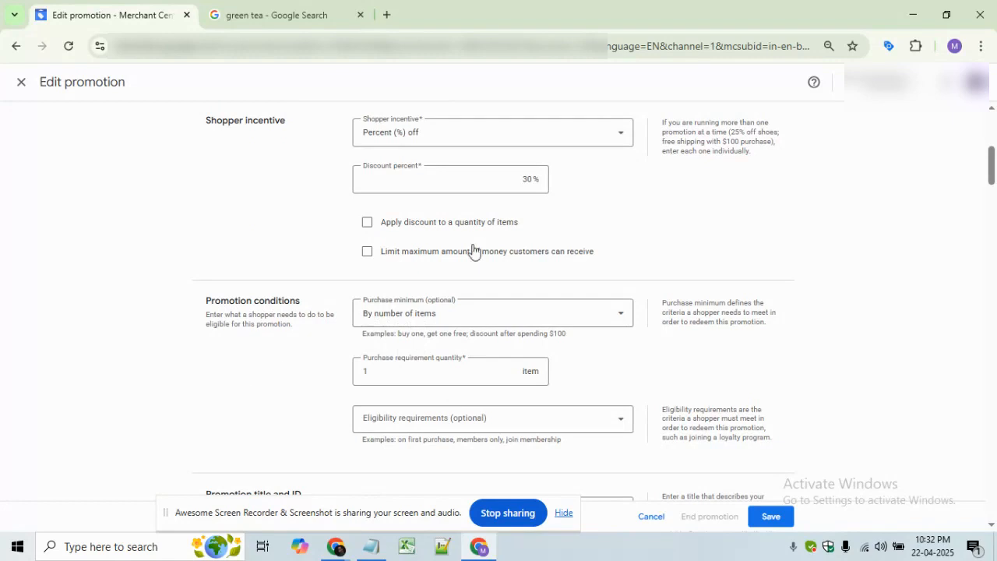
scroll(168, 348, down, 1)
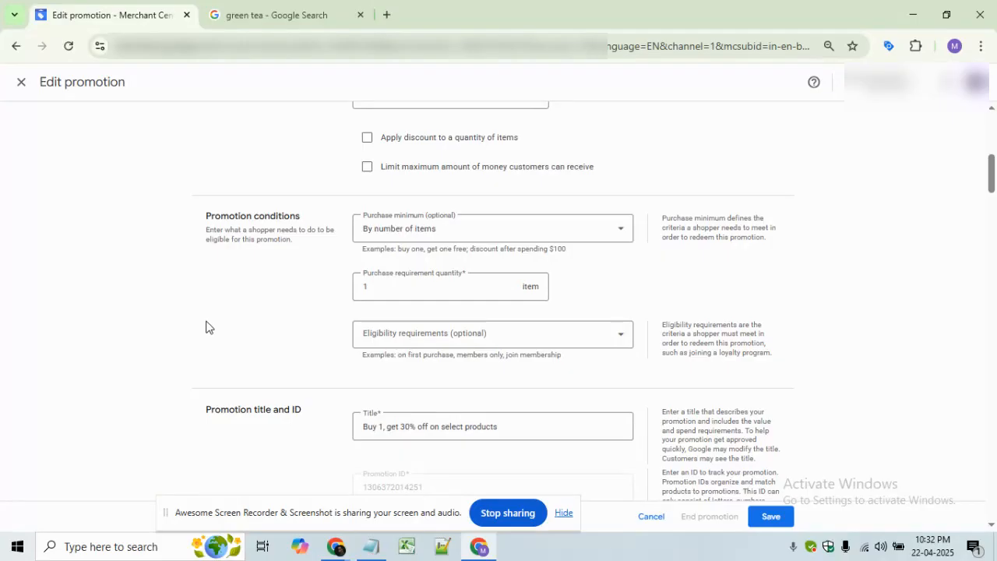
scroll(207, 327, down, 2)
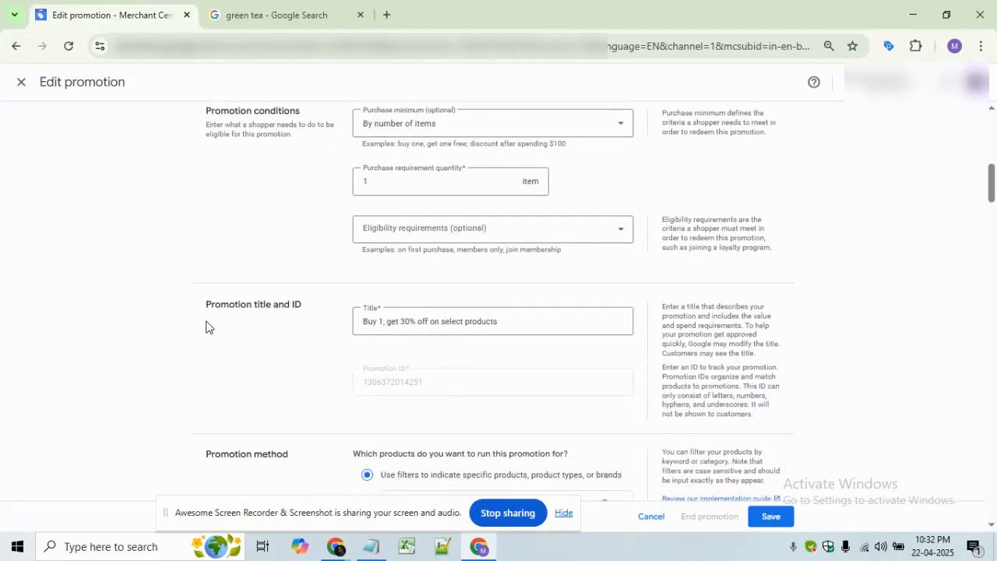
scroll(208, 327, down, 1)
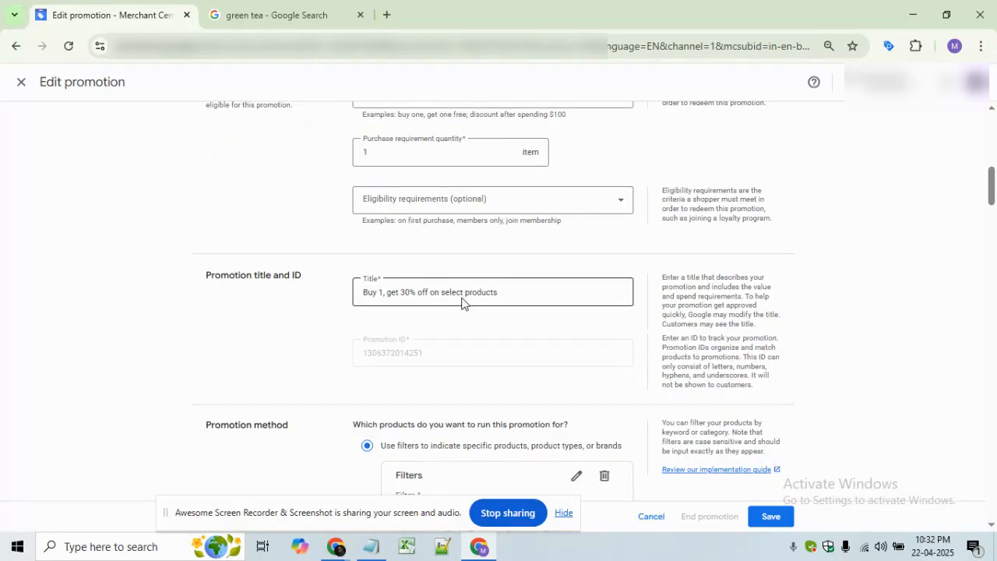
scroll(296, 341, down, 1)
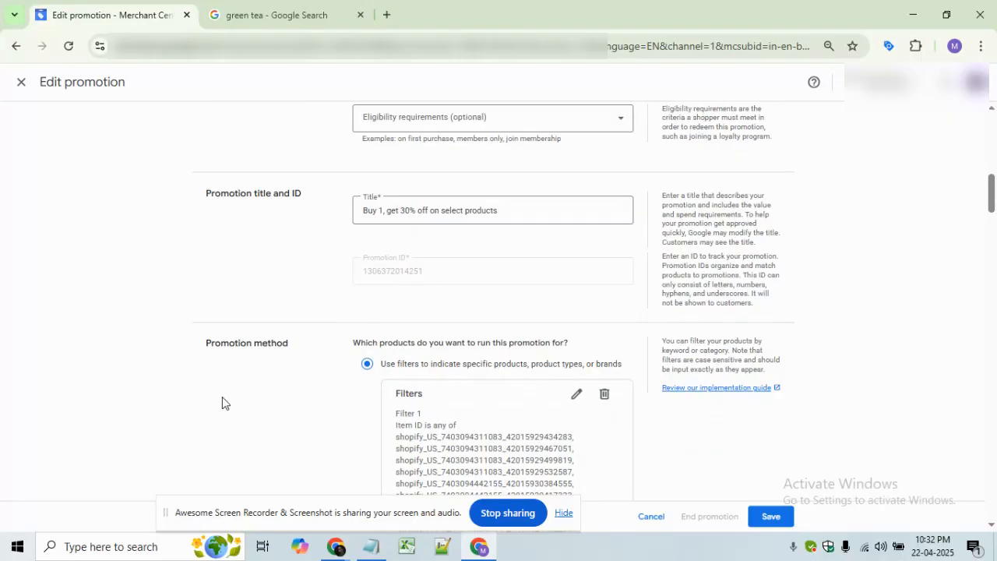
scroll(210, 401, down, 2)
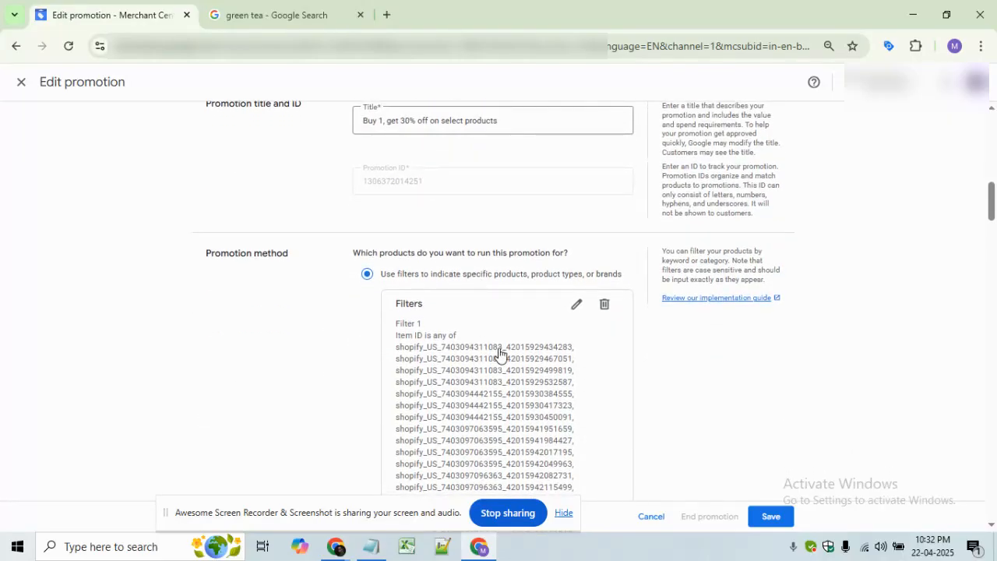
Step: Open the promotion's Item ID filter to inspect its product ID values, and cancel without changing it
click(576, 304)
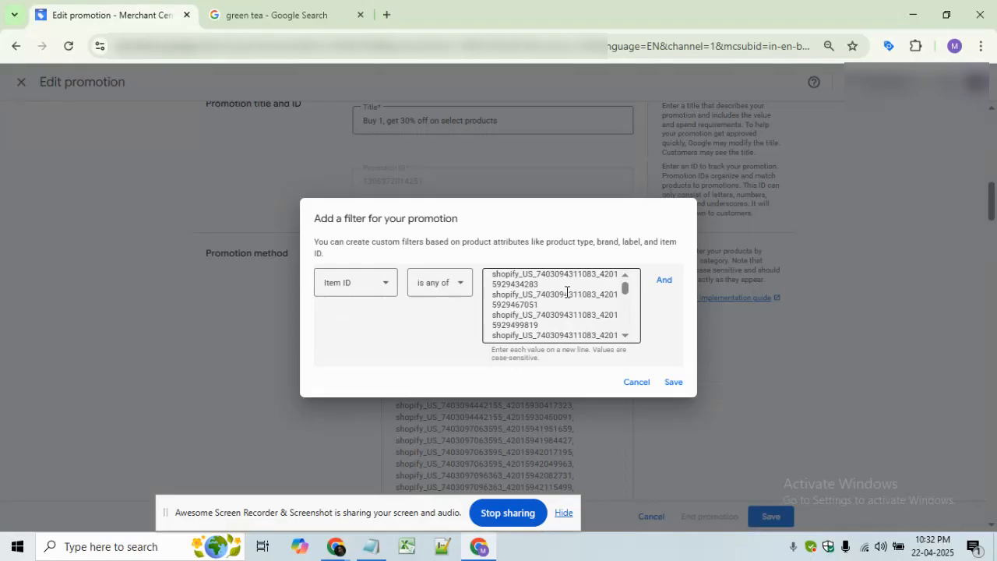
mouse_move(626, 285)
mouse_down()
mouse_move(624, 319)
mouse_move(626, 285)
mouse_up()
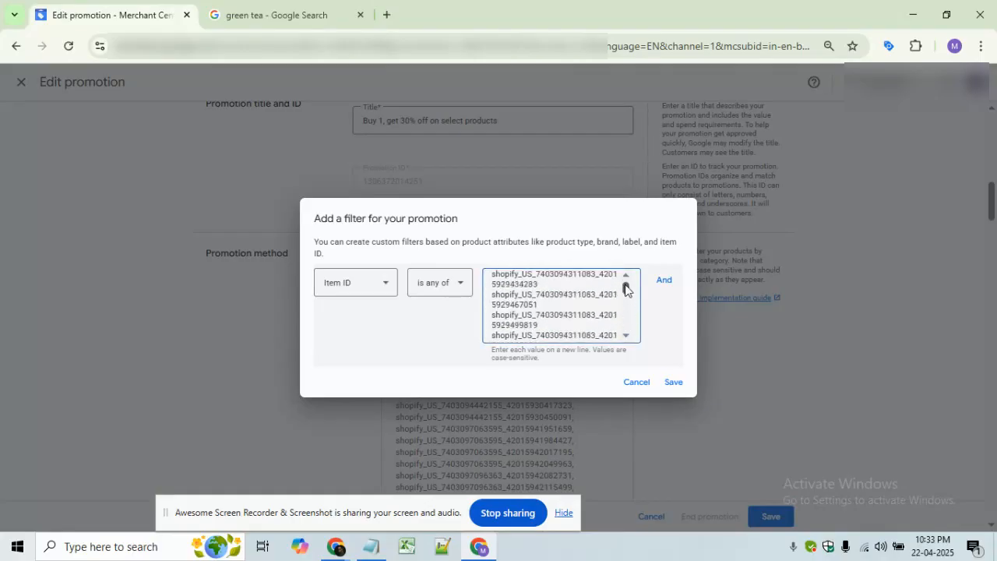
click(563, 277)
click(635, 382)
Step: Review the filtered item IDs, promo code and start and end dates, and close the promotion without saving
scroll(366, 359, down, 2)
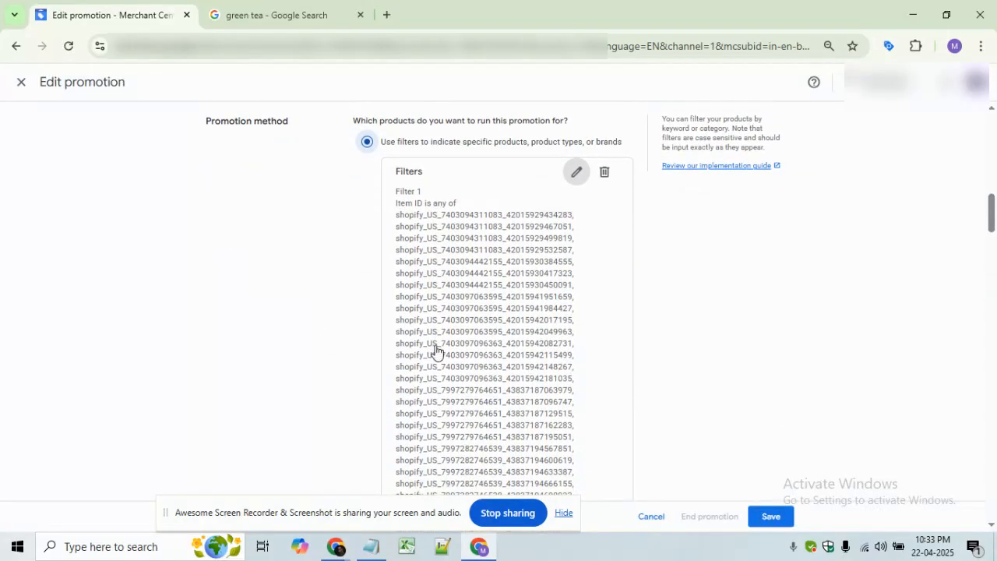
scroll(354, 311, up, 2)
scroll(334, 200, up, 2)
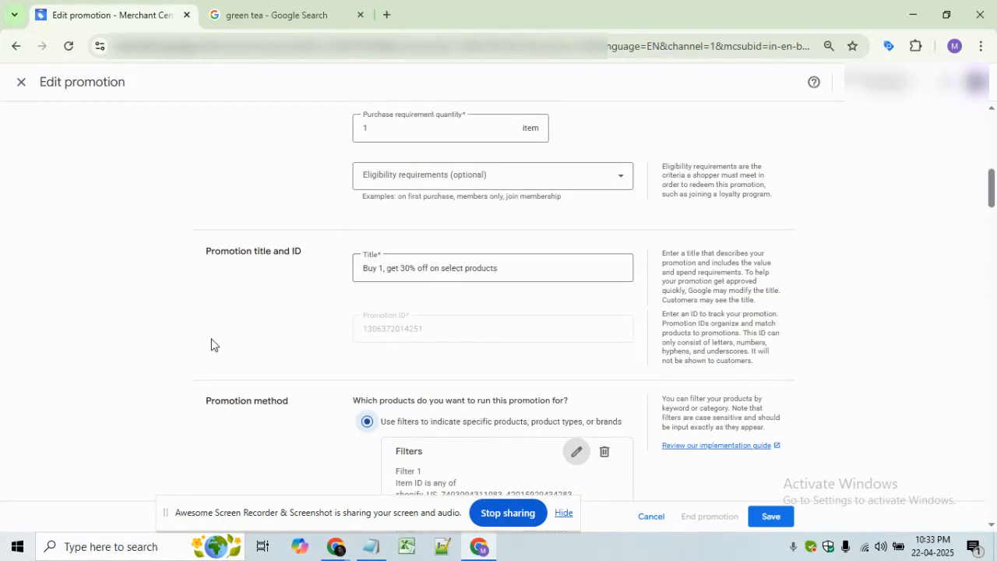
scroll(118, 357, down, 10)
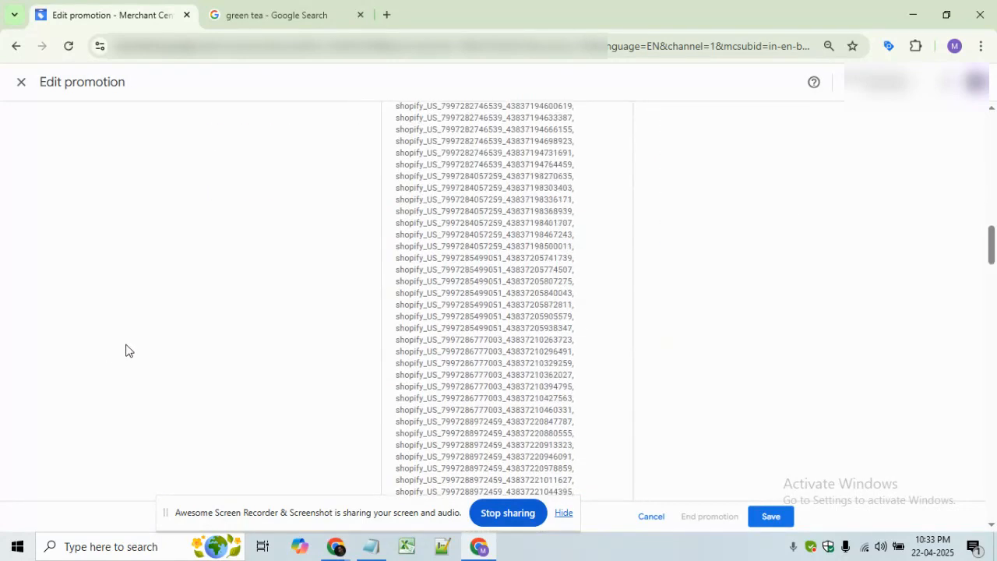
scroll(125, 350, down, 15)
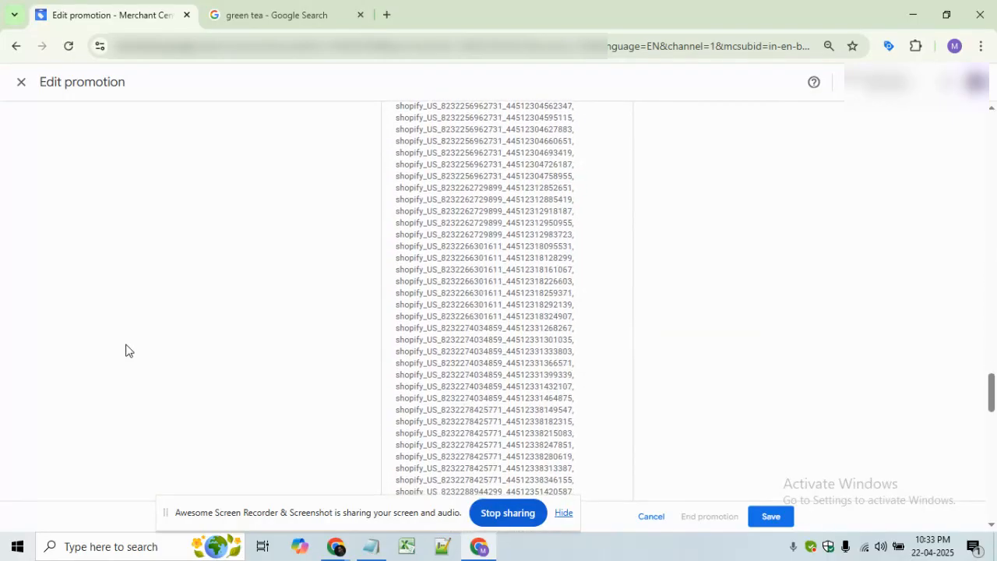
scroll(126, 350, down, 10)
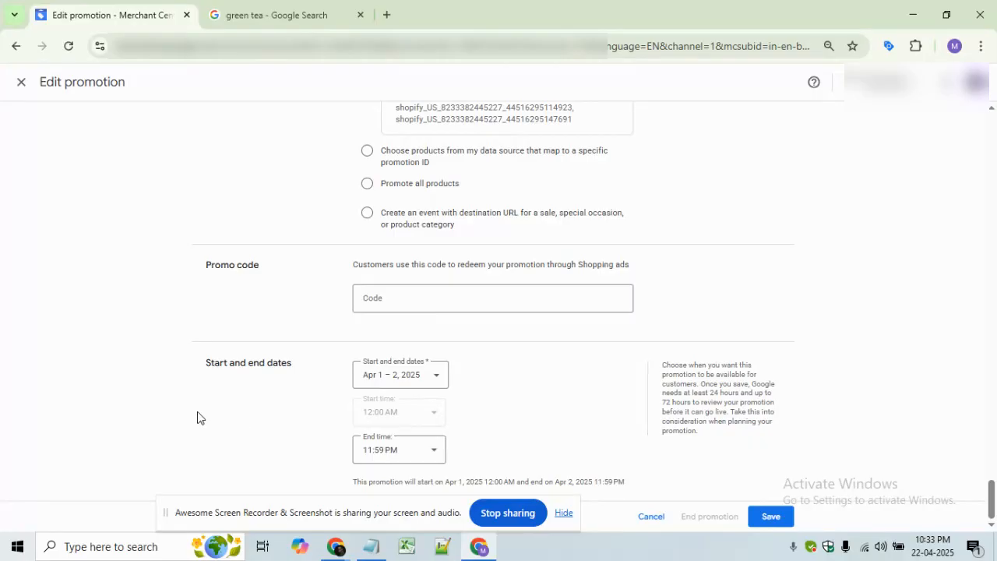
scroll(46, 133, up, 1)
click(21, 82)
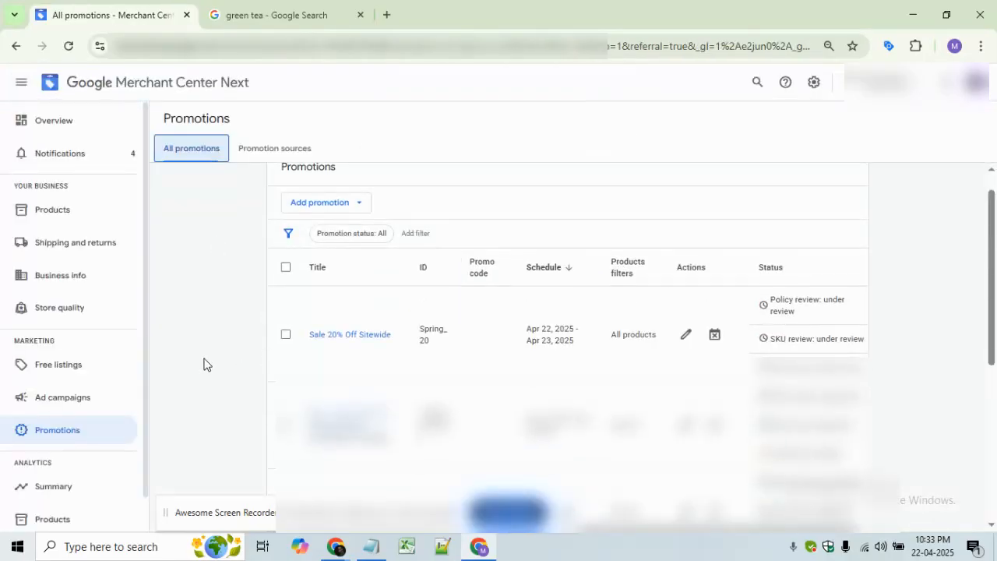
Step: Open the account's Add-ons page and look through the add-ons available to discover
scroll(204, 364, down, 1)
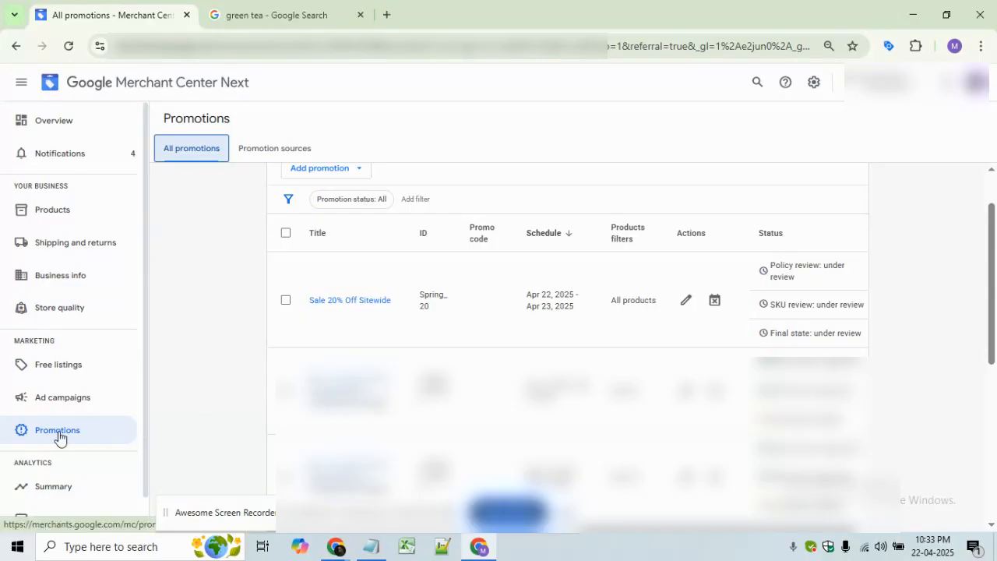
click(814, 82)
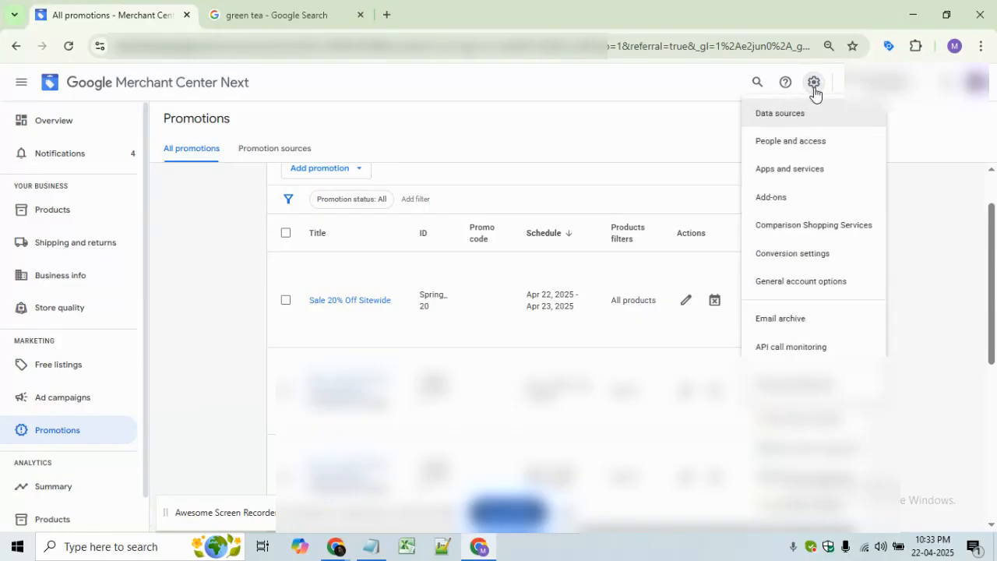
click(778, 205)
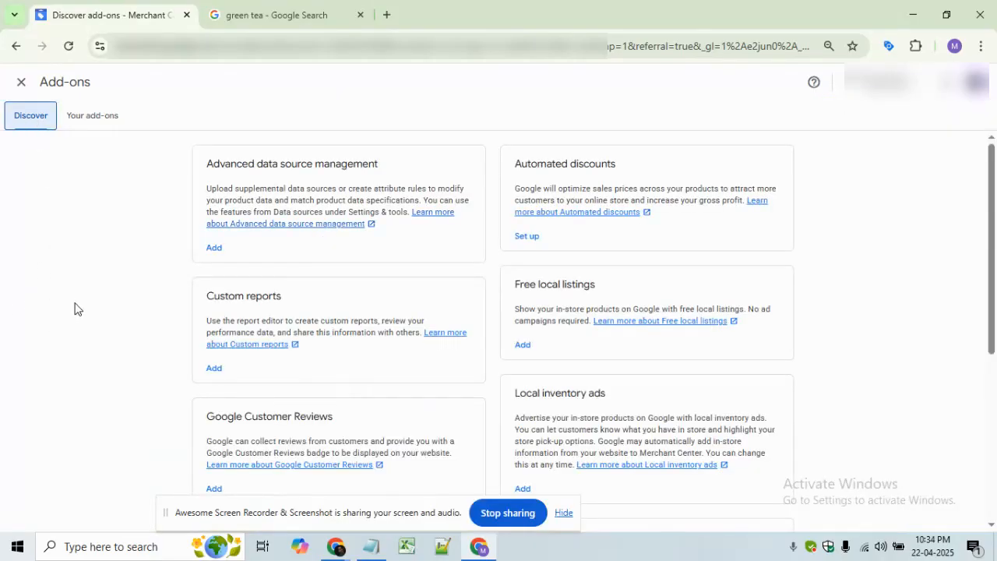
scroll(150, 357, down, 2)
scroll(263, 272, down, 3)
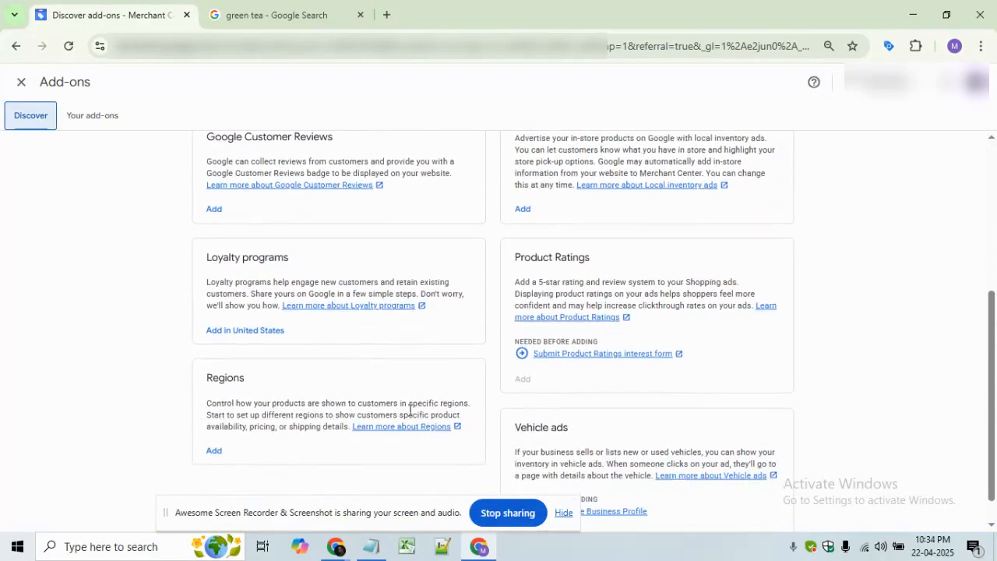
scroll(610, 323, up, 3)
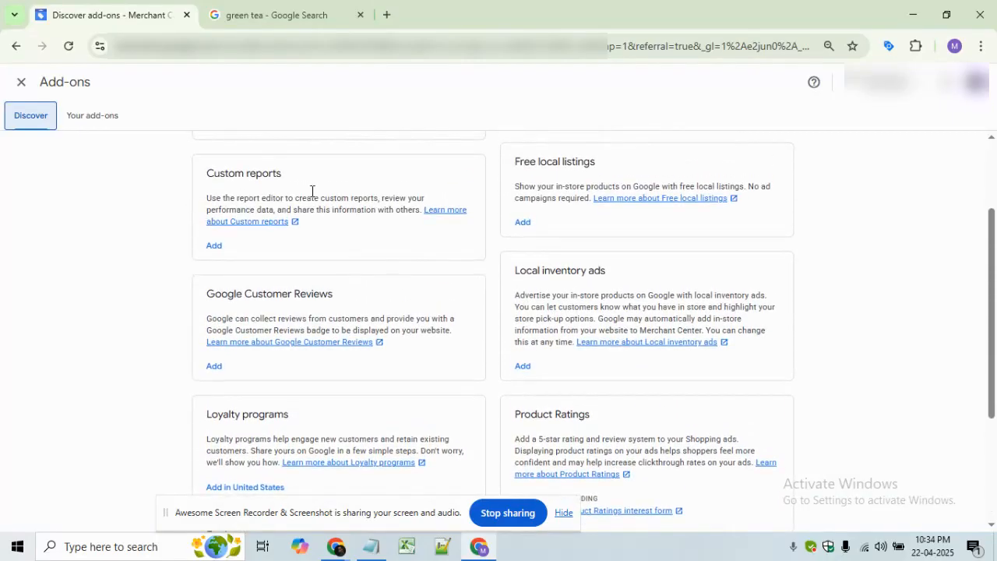
scroll(401, 278, up, 2)
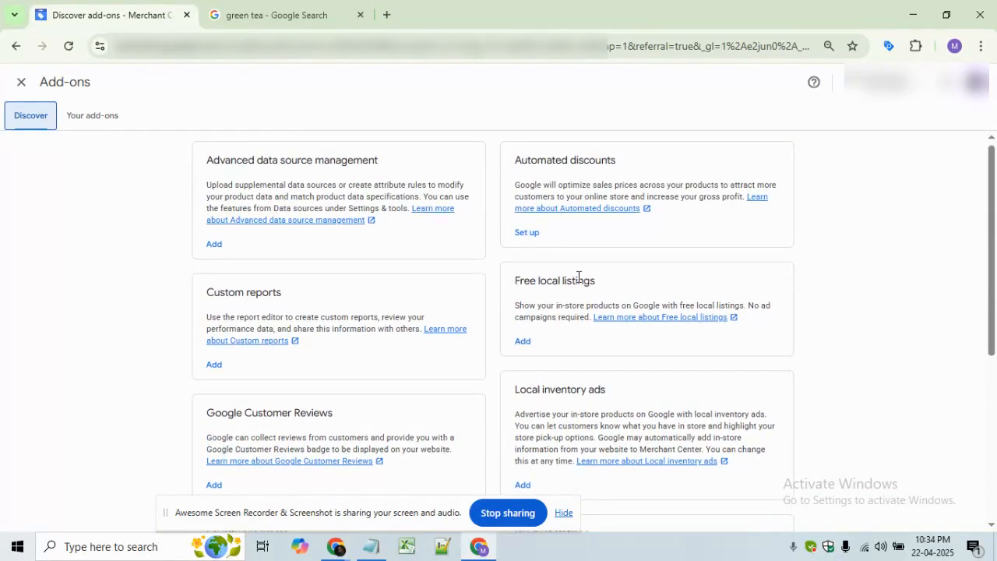
scroll(374, 382, down, 5)
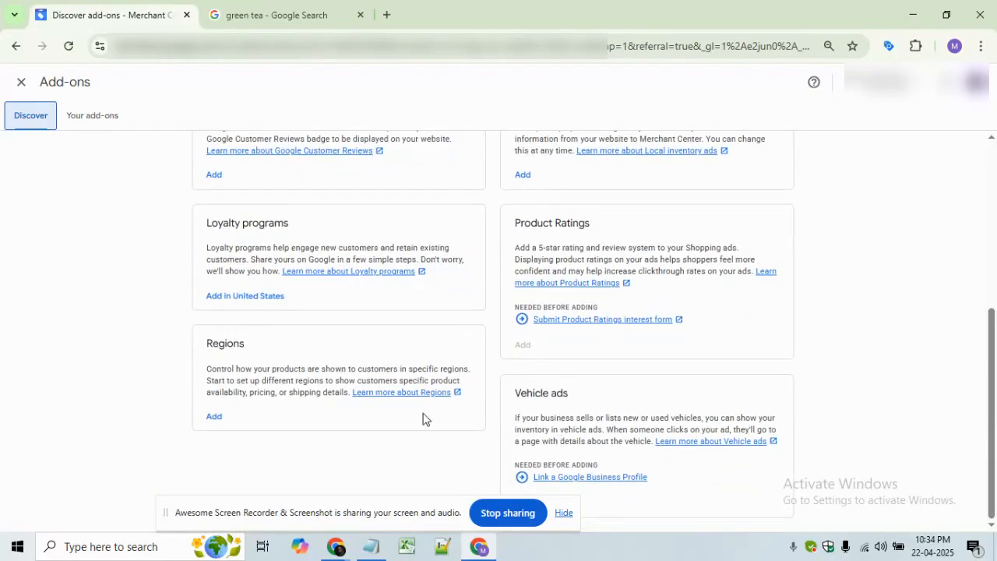
Step: Check the add-ons already added to the account for Promotions, and return to browsing the available ones
click(81, 125)
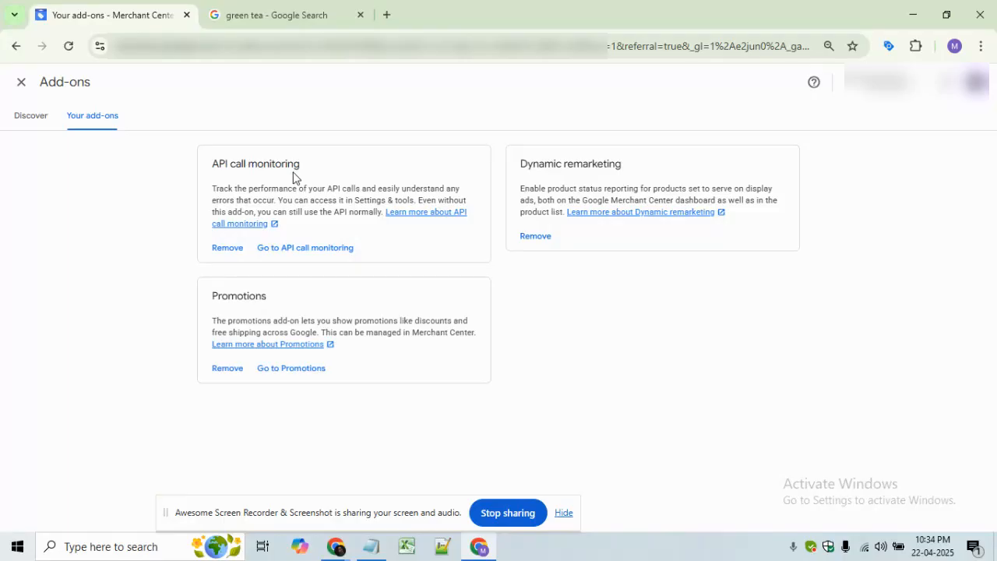
click(28, 118)
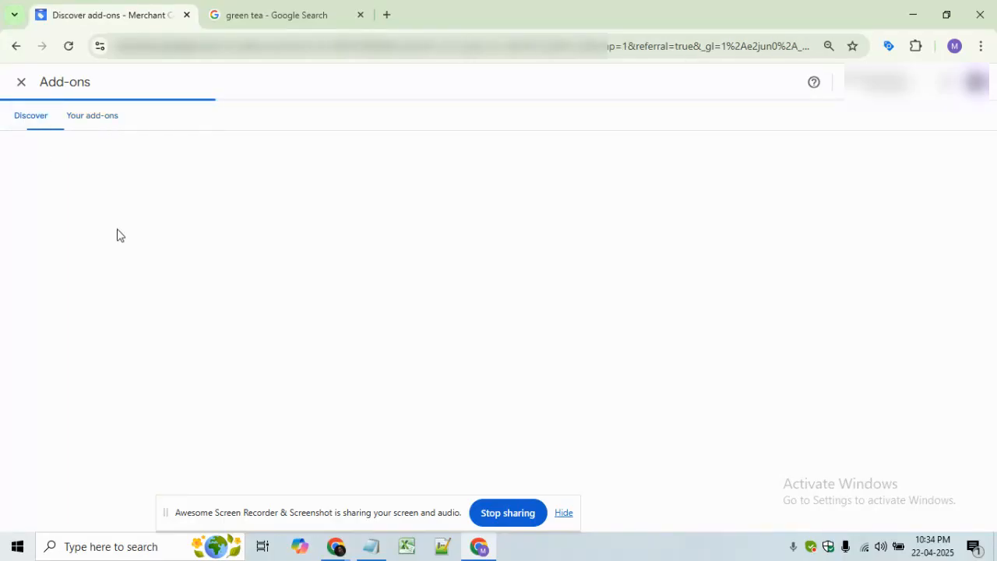
scroll(160, 351, down, 4)
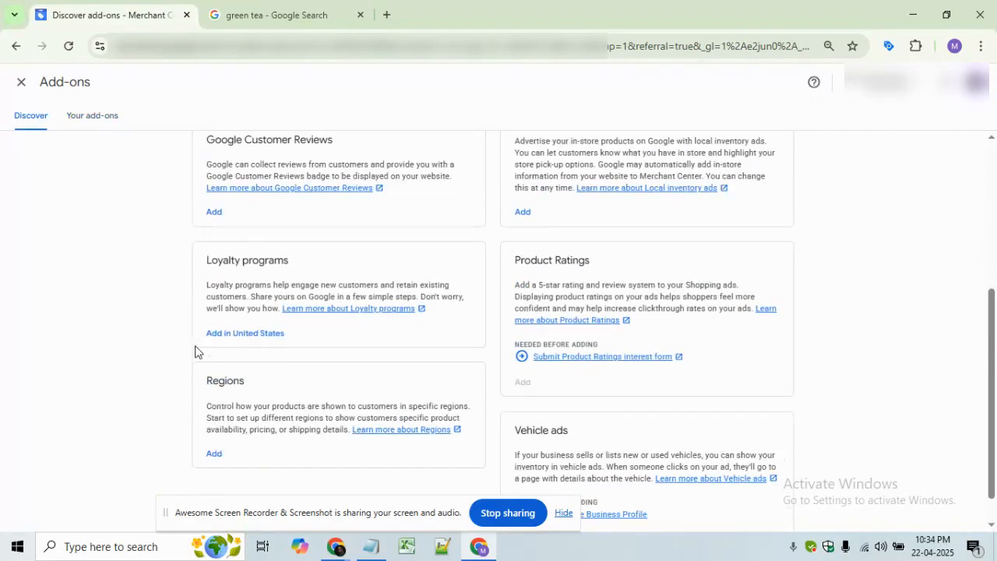
scroll(195, 351, down, 1)
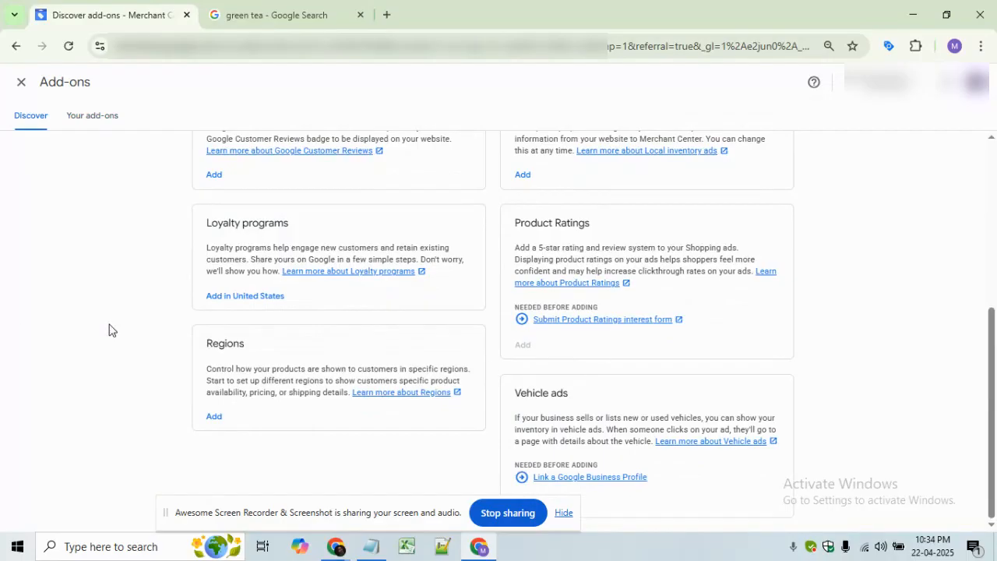
scroll(109, 331, up, 1)
scroll(226, 288, up, 3)
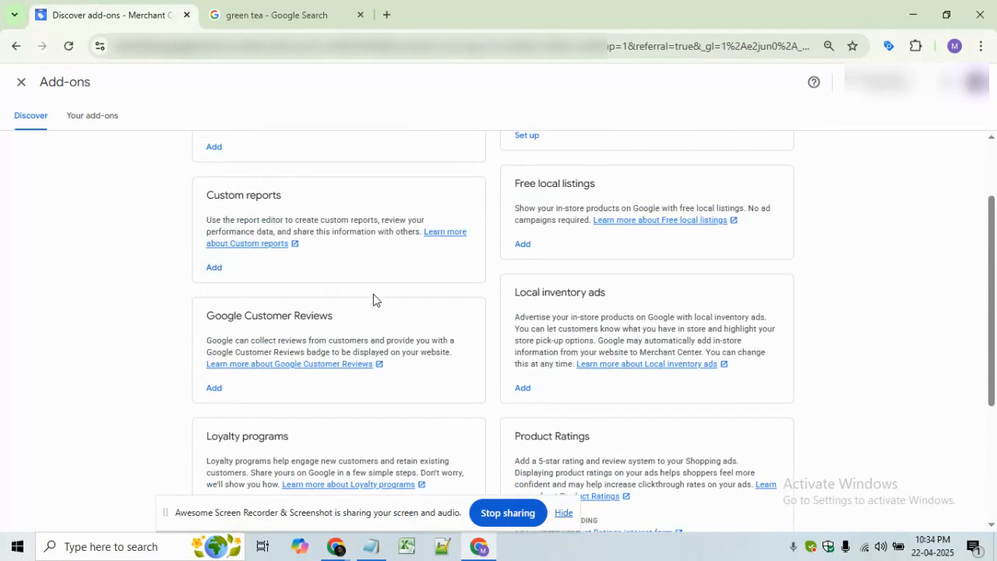
scroll(389, 296, up, 1)
scroll(292, 390, down, 1)
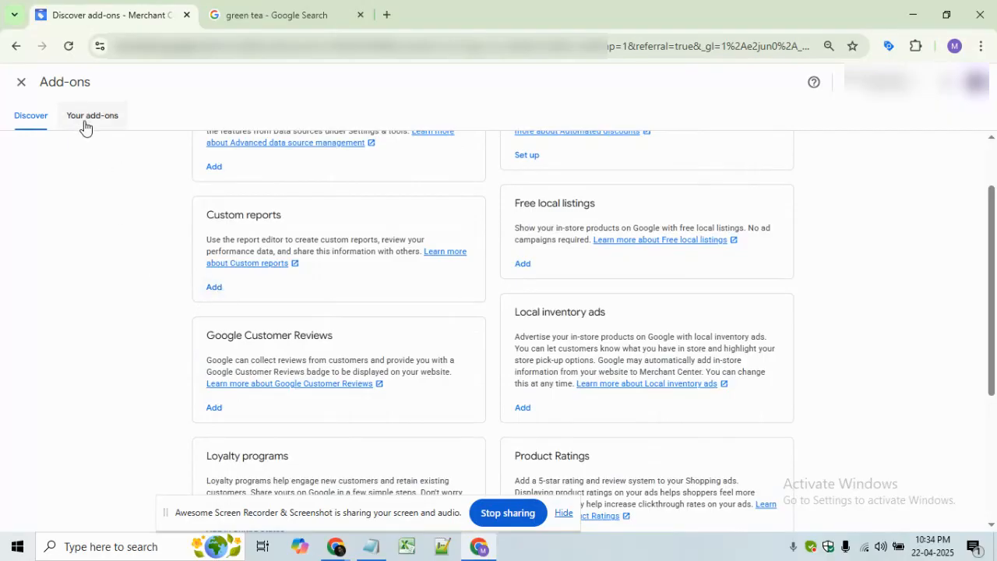
Step: Close the Add-ons page and review the schedules and approval statuses in the promotions list
click(21, 86)
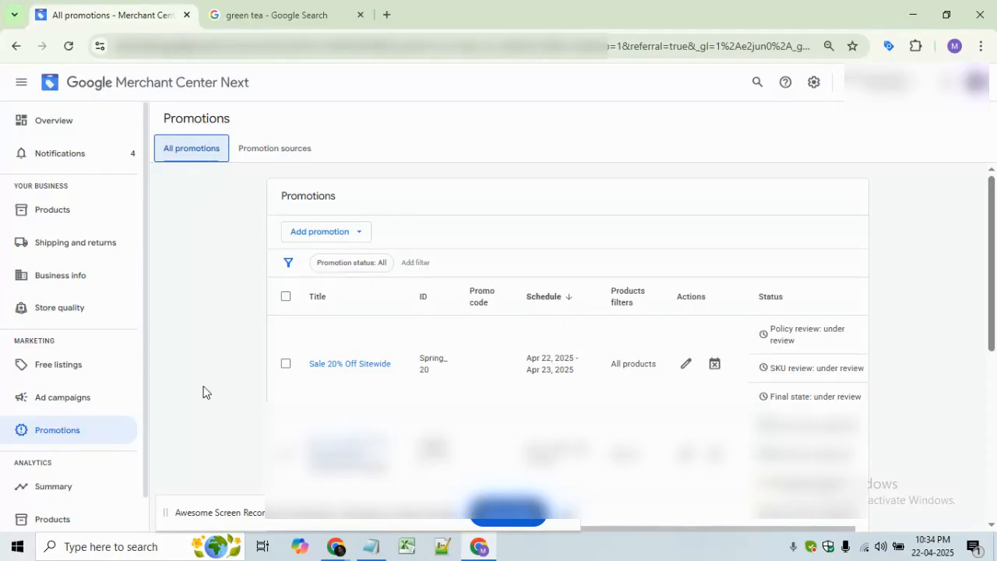
click(232, 355)
scroll(231, 349, down, 4)
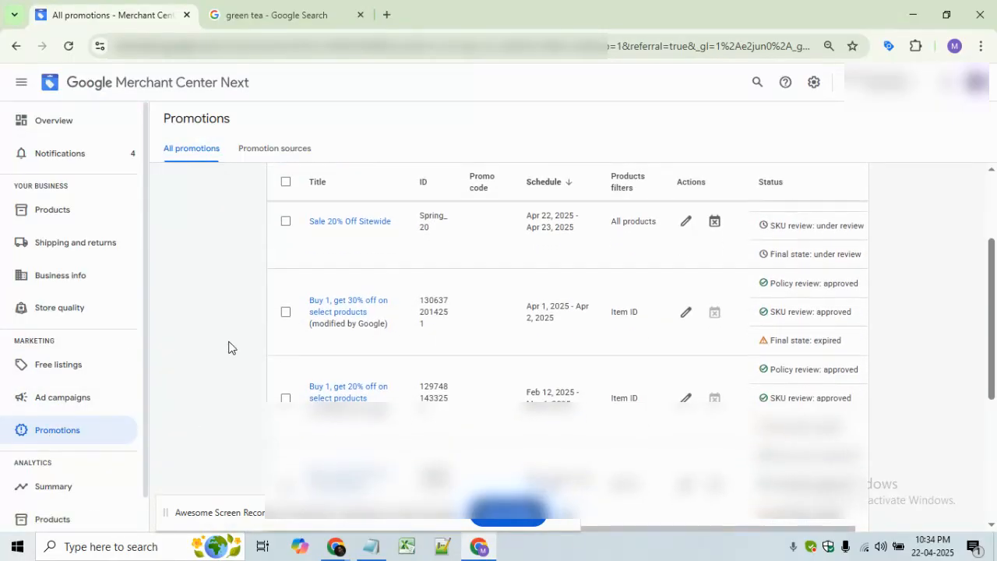
scroll(228, 348, up, 5)
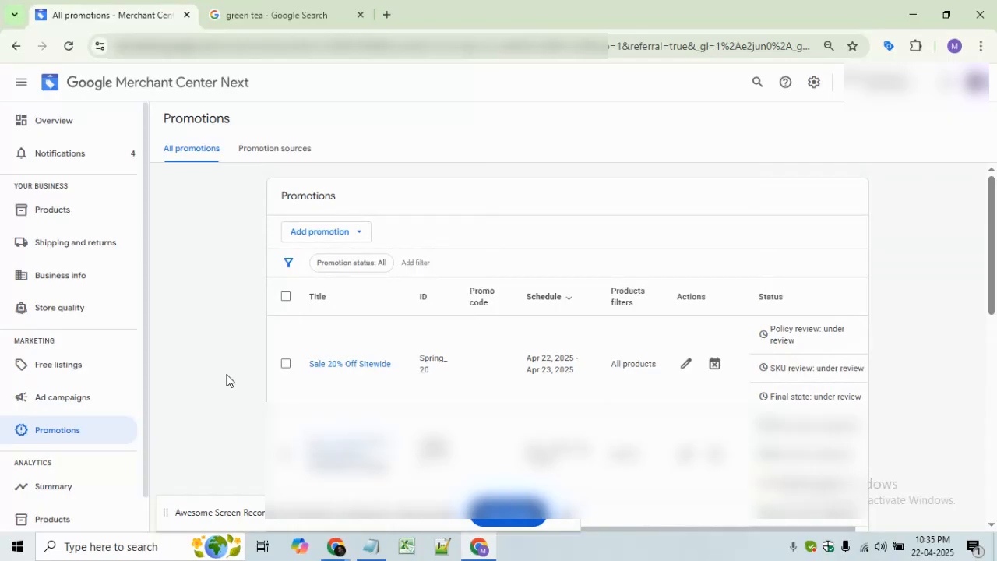
Step: Switch to the Notepad notes and highlight the contact phone number and e-mail address in turn
click(371, 546)
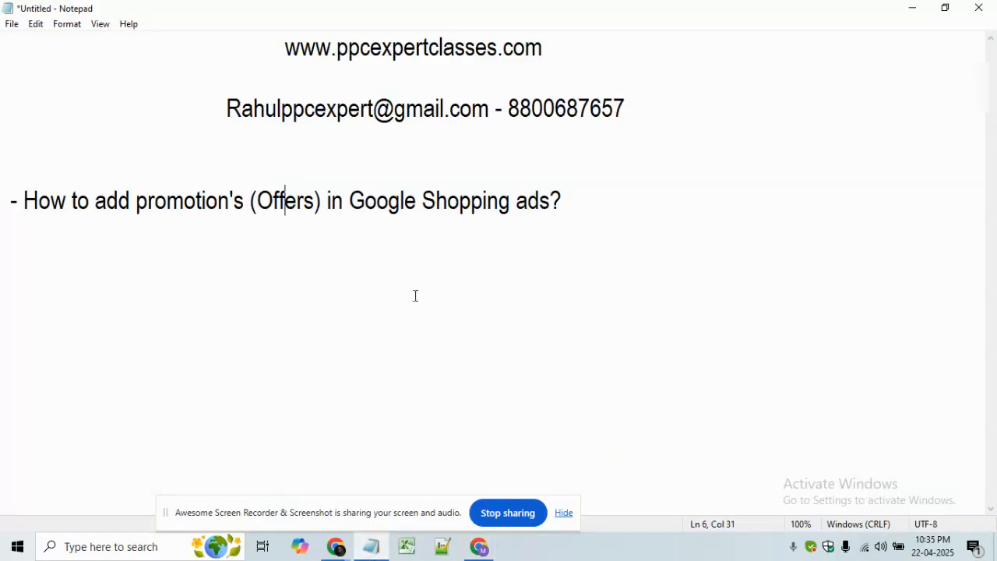
click(597, 199)
double_click(579, 115)
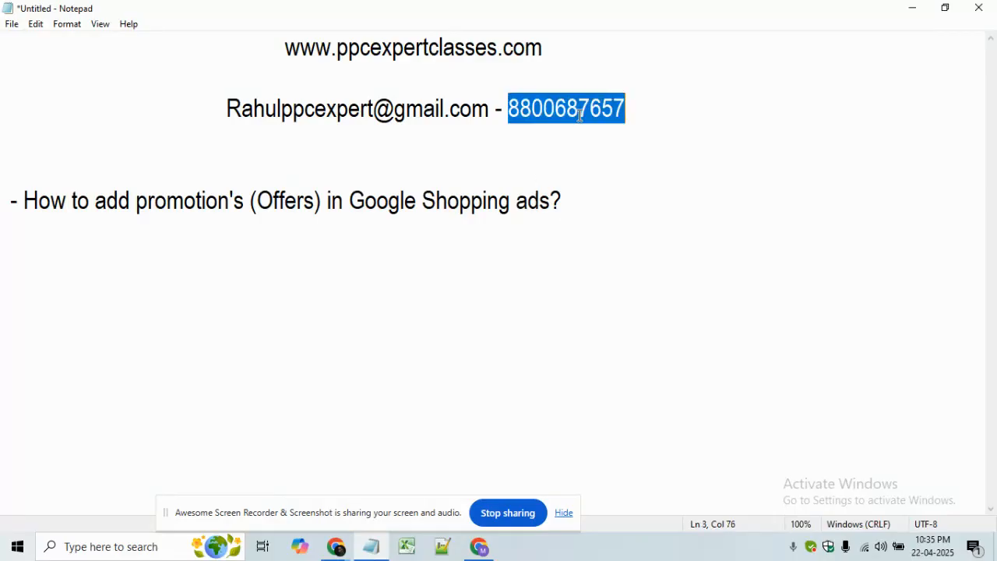
double_click(384, 115)
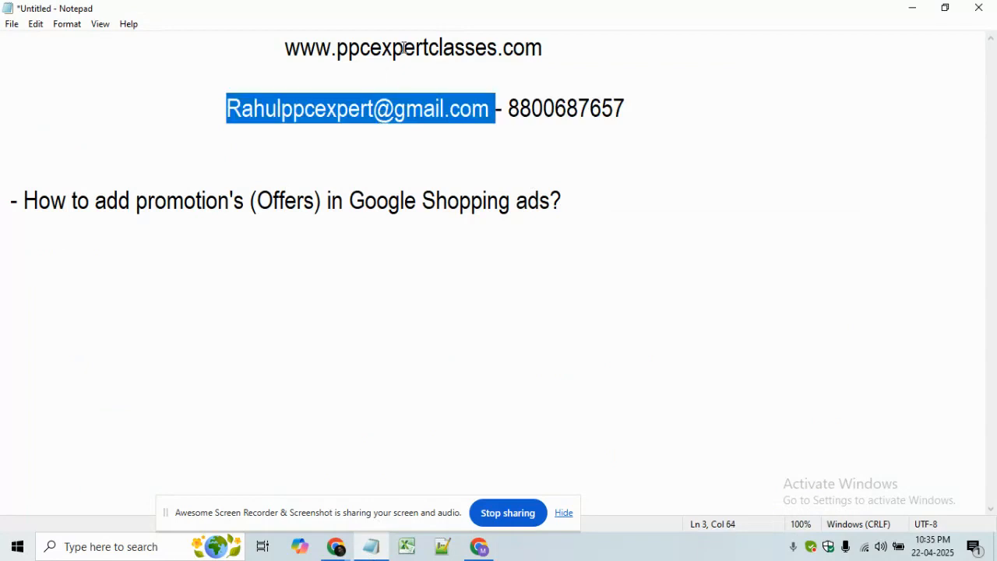
click(582, 204)
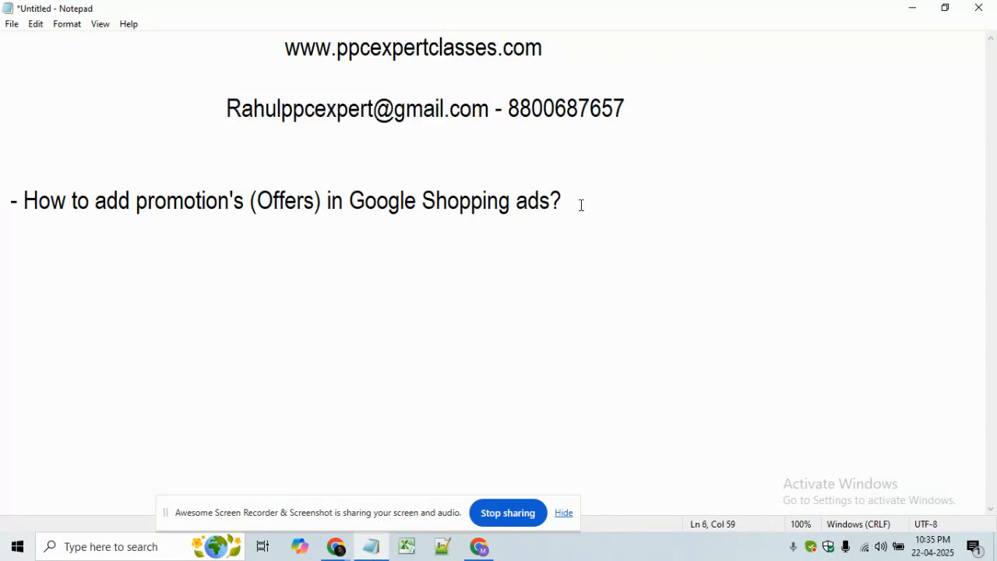